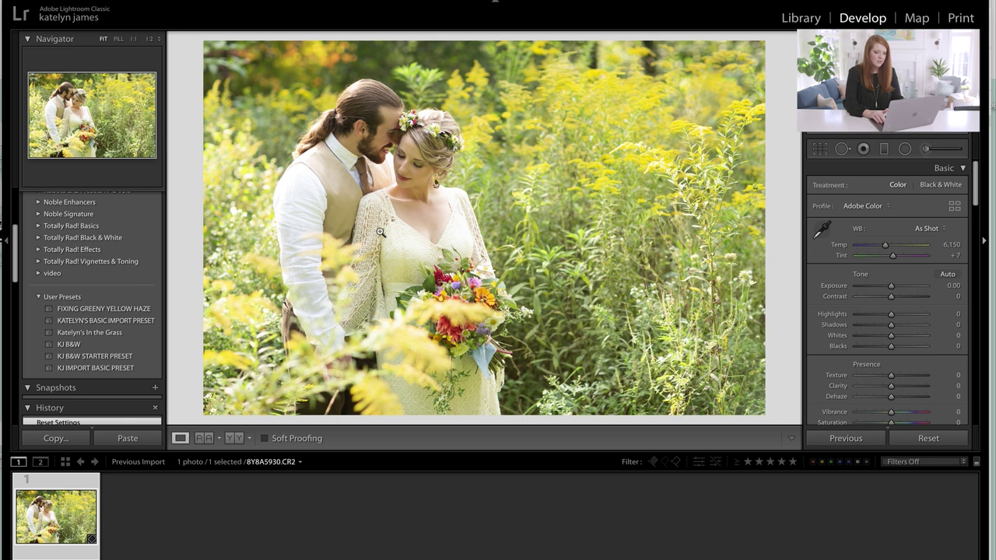
- Examine the unedited photo up close, checking the couple's skin, the lace dress, the bouquet and the yellow foliage for color casts
{"action": "left_click", "coordinate": [385, 218]}
{"action": "left_click_drag", "start_coordinate": [396, 139], "coordinate": [470, 171]}
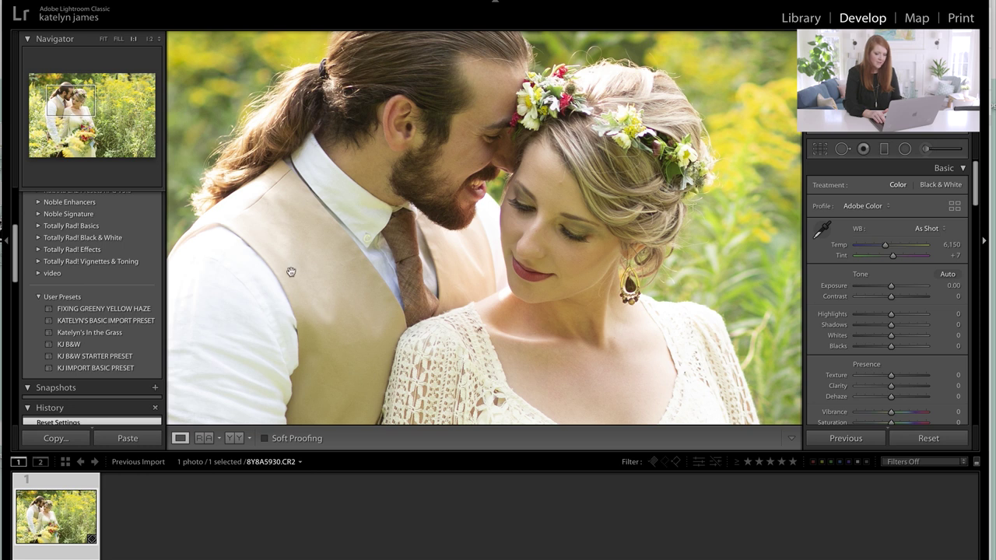
{"action": "left_click_drag", "start_coordinate": [373, 313], "coordinate": [427, 361]}
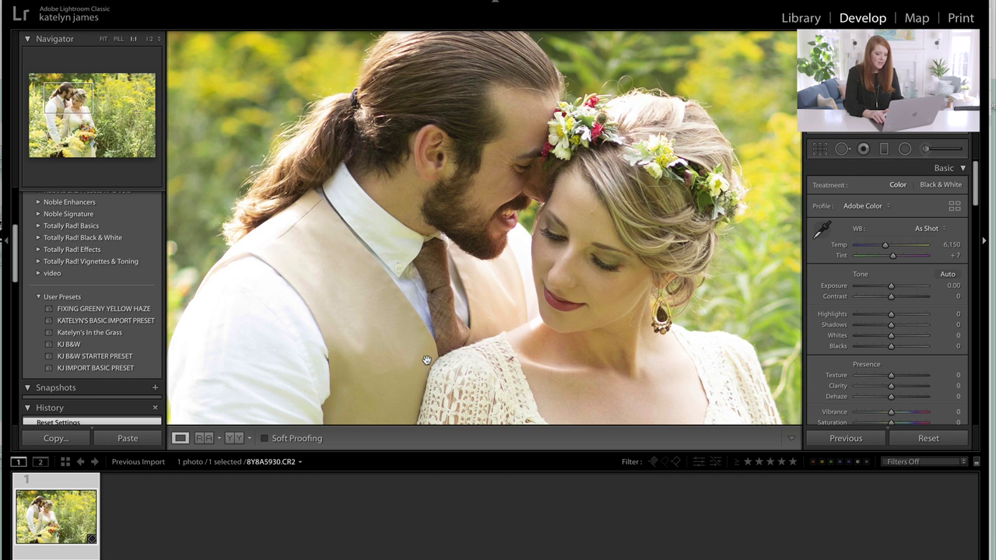
{"action": "left_click", "coordinate": [440, 294]}
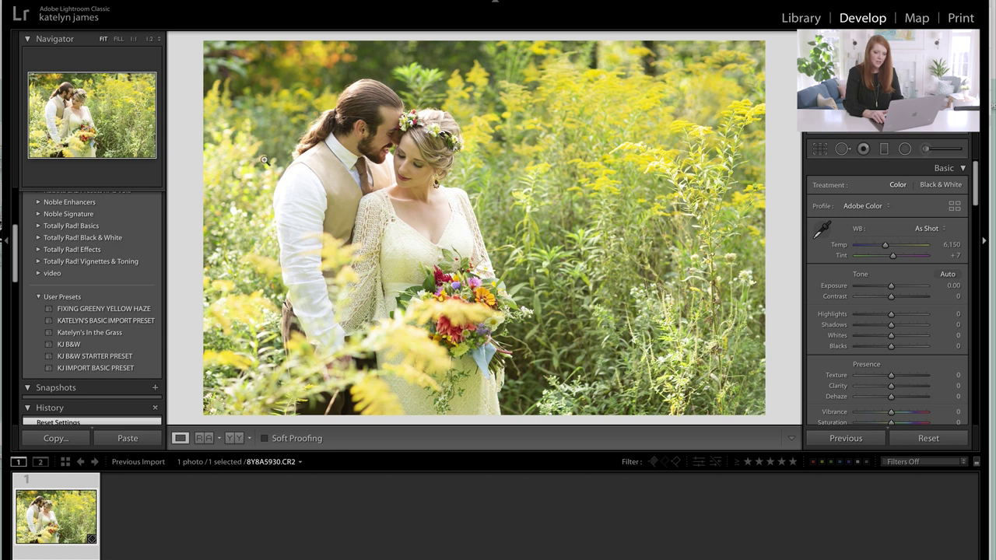
{"action": "left_click", "coordinate": [329, 193]}
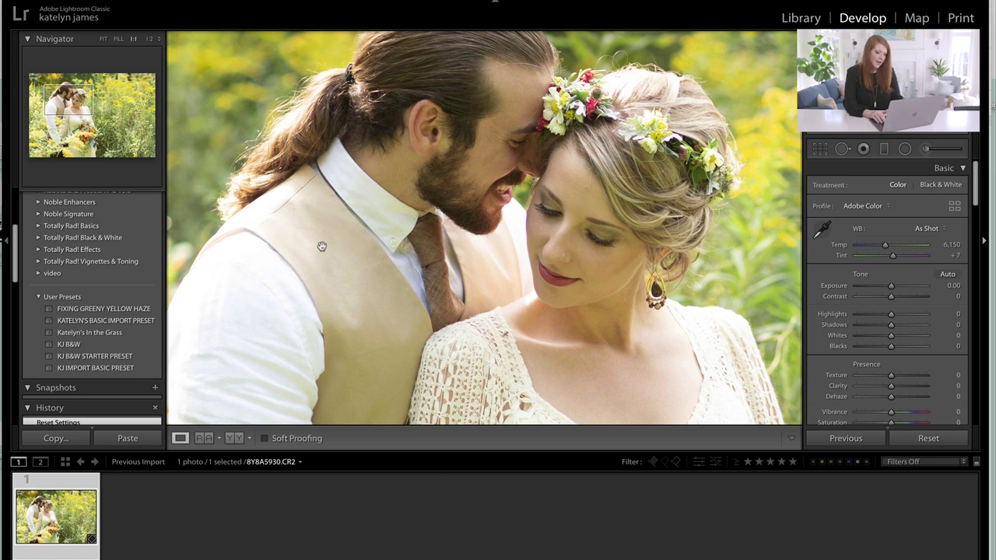
{"action": "left_click", "coordinate": [371, 278]}
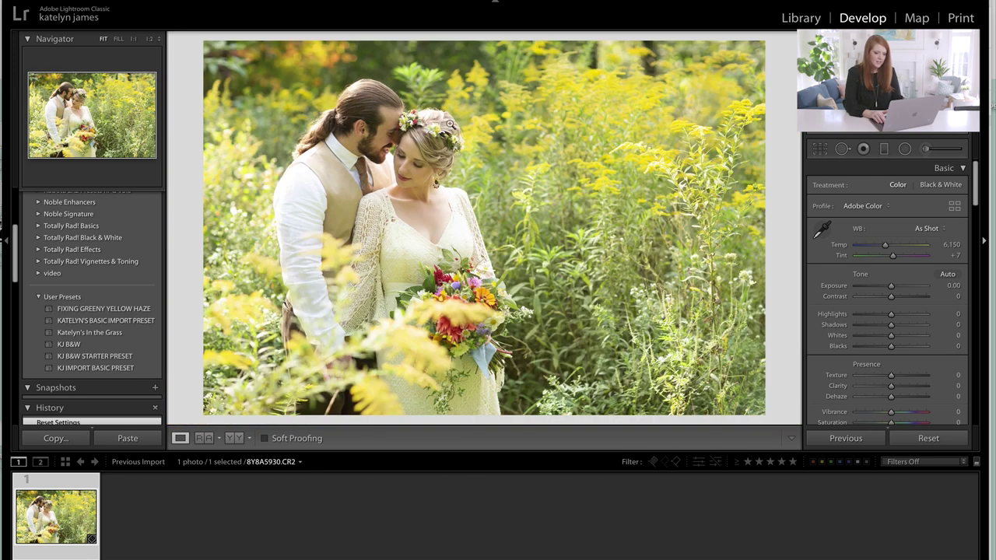
{"action": "left_click", "coordinate": [378, 210]}
{"action": "left_click_drag", "start_coordinate": [381, 225], "coordinate": [456, 343]}
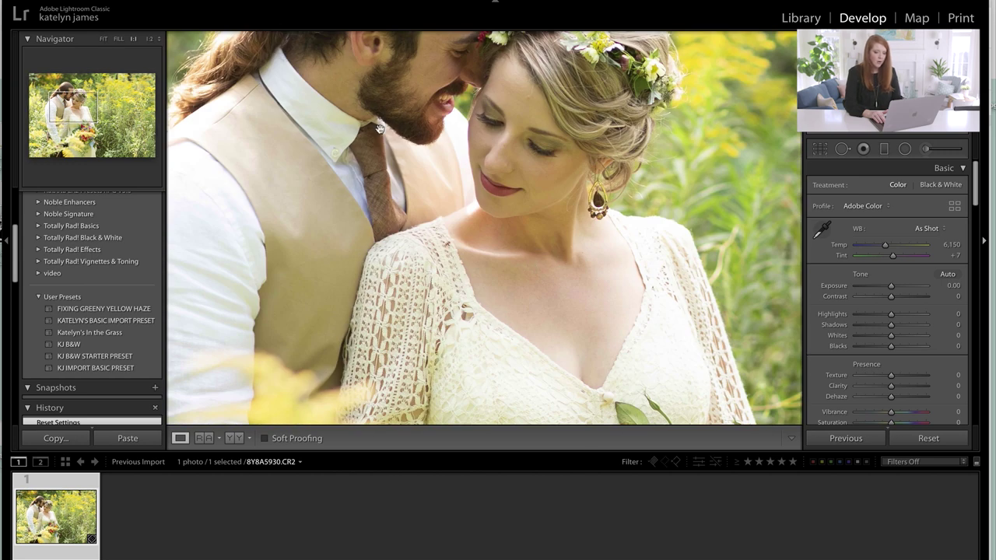
{"action": "left_click_drag", "start_coordinate": [443, 288], "coordinate": [453, 97]}
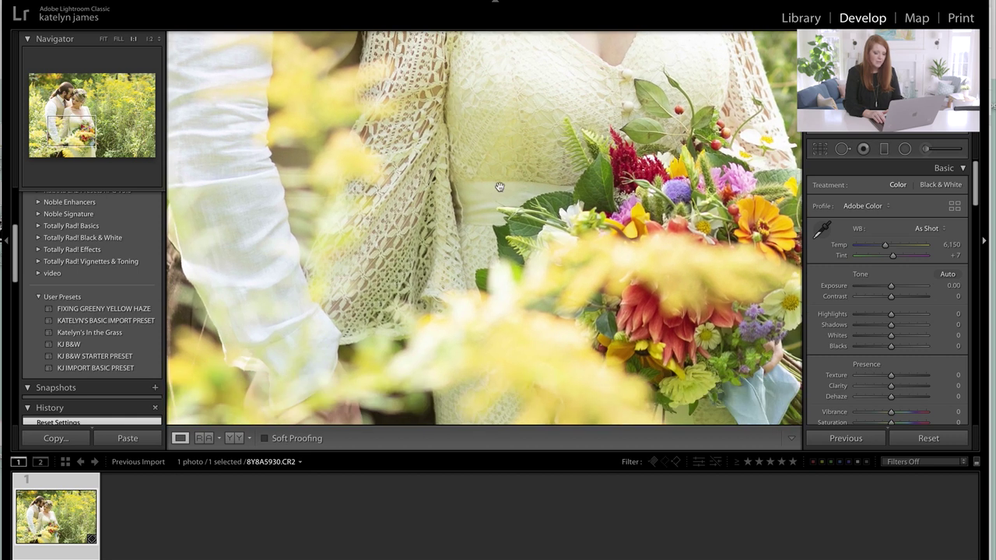
{"action": "left_click_drag", "start_coordinate": [487, 241], "coordinate": [472, 60]}
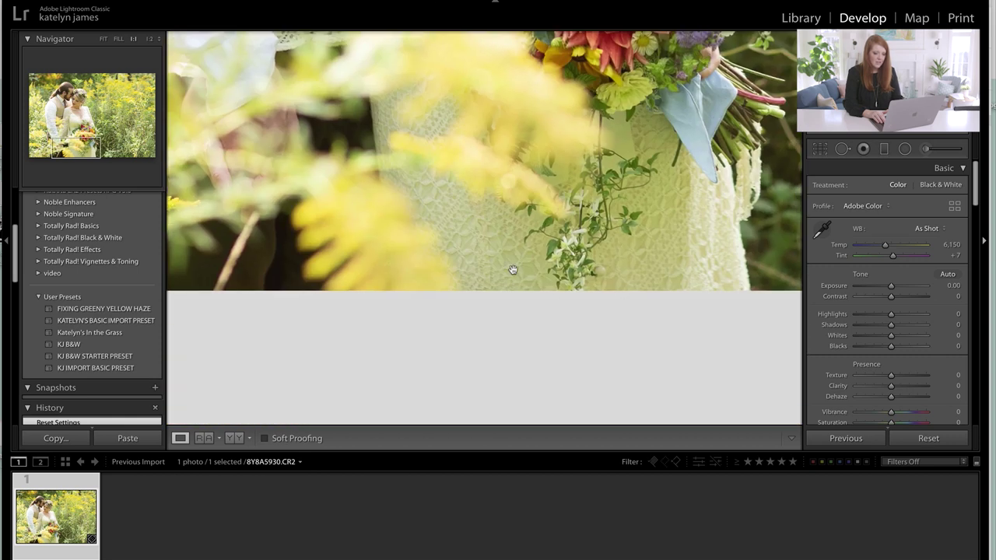
{"action": "left_click", "coordinate": [471, 187]}
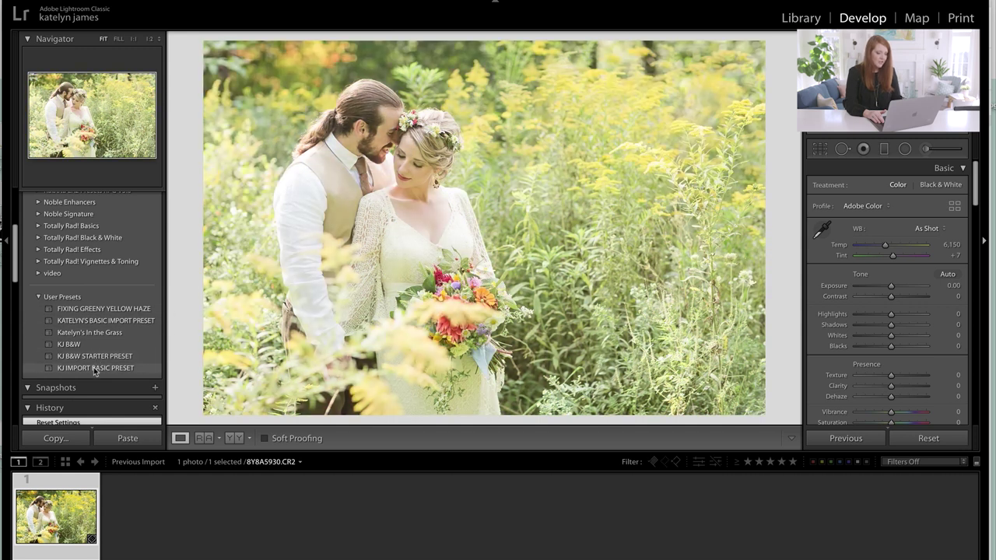
- Apply the KJ IMPORT BASIC PRESET to the photo and review the adjustments it makes
{"action": "left_click", "coordinate": [94, 369]}
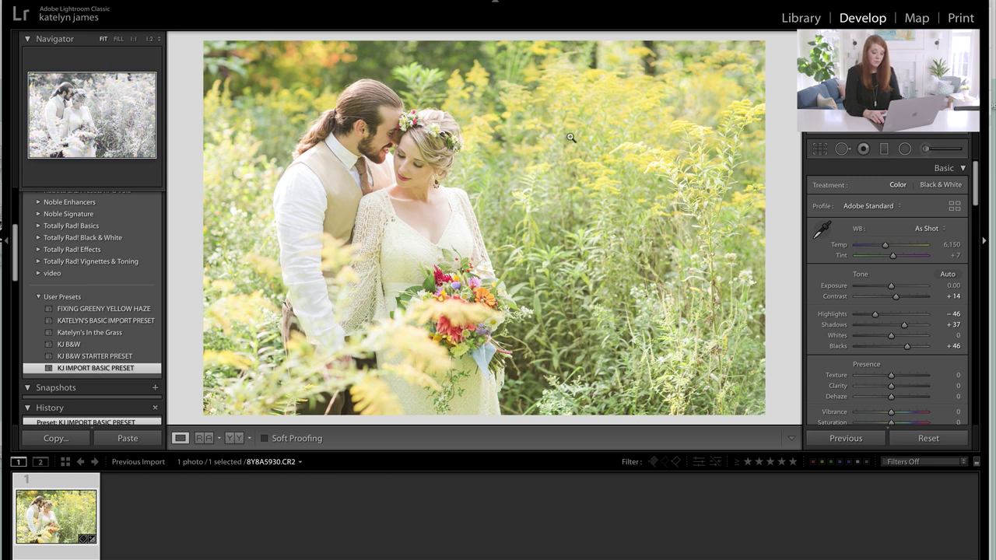
{"action": "scroll", "coordinate": [872, 342], "scroll_direction": "down", "scroll_amount": 10}
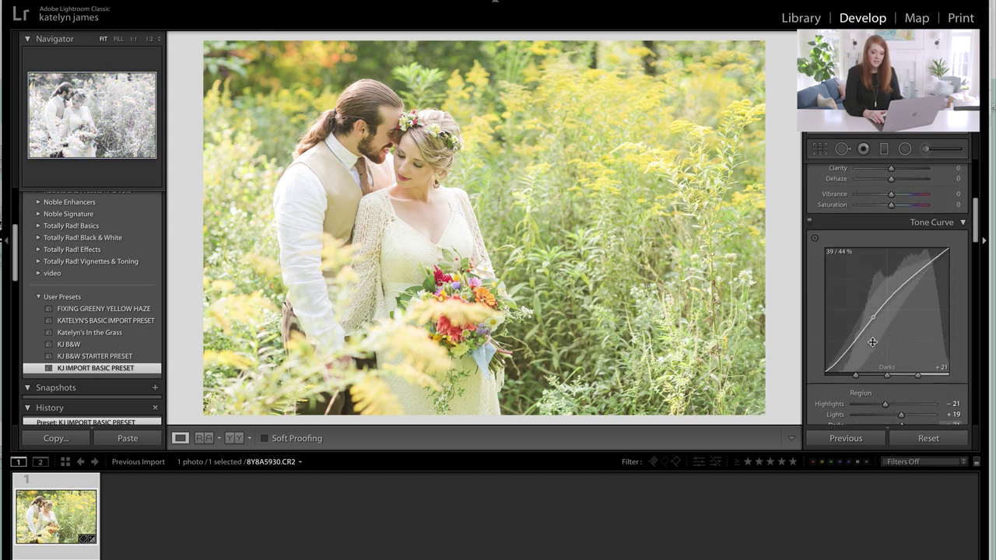
{"action": "scroll", "coordinate": [872, 341], "scroll_direction": "down", "scroll_amount": 10}
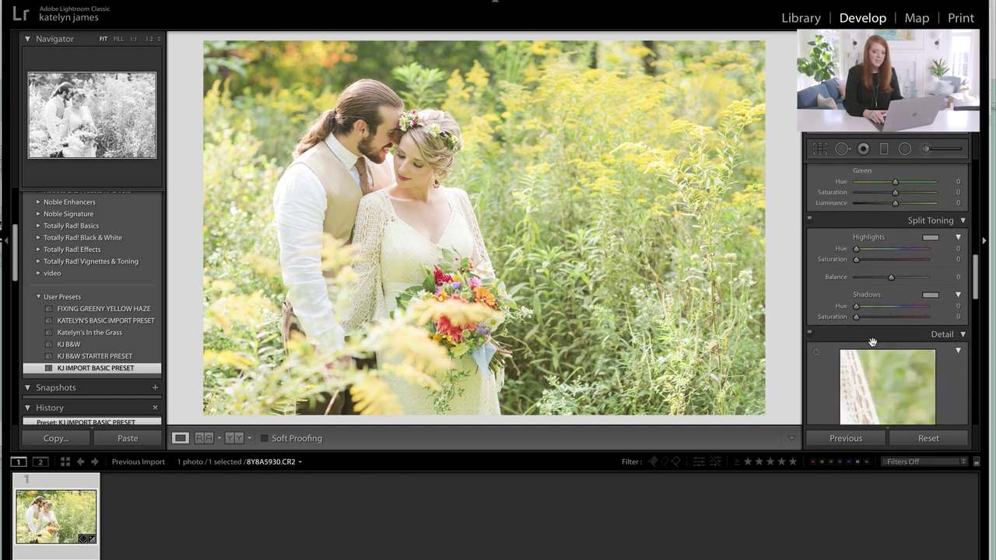
{"action": "scroll", "coordinate": [872, 342], "scroll_direction": "down", "scroll_amount": 2}
{"action": "scroll", "coordinate": [872, 342], "scroll_direction": "up", "scroll_amount": 15}
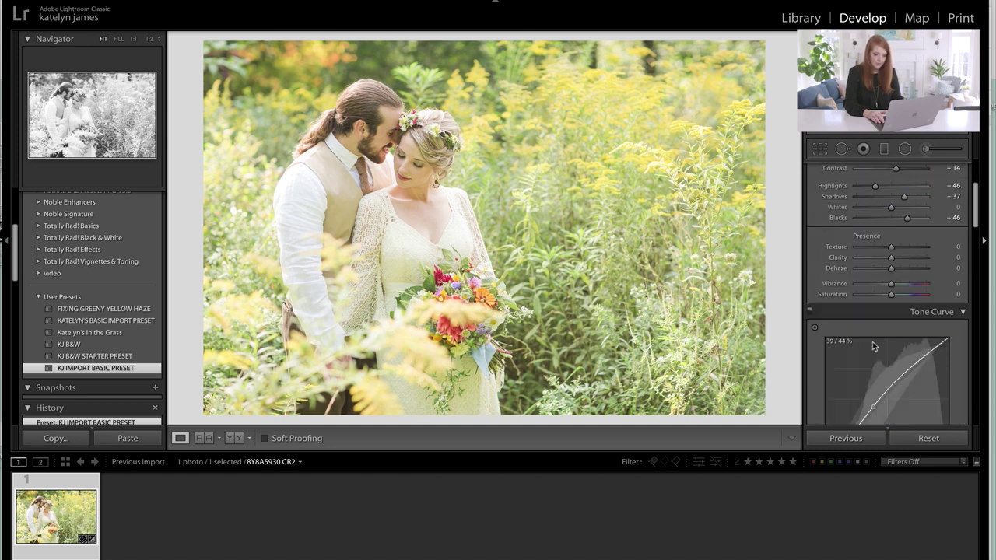
{"action": "scroll", "coordinate": [851, 229], "scroll_direction": "up", "scroll_amount": 2}
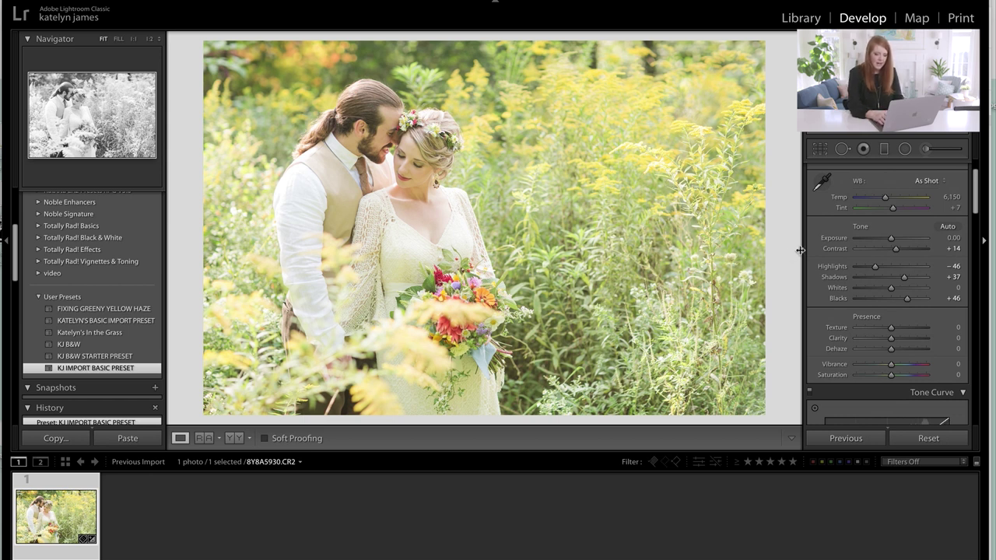
- Brighten the photo to an exposure of +0.20 and set the contrast to +18
{"action": "key", "text": "equal"}
{"action": "key", "text": "equal"}
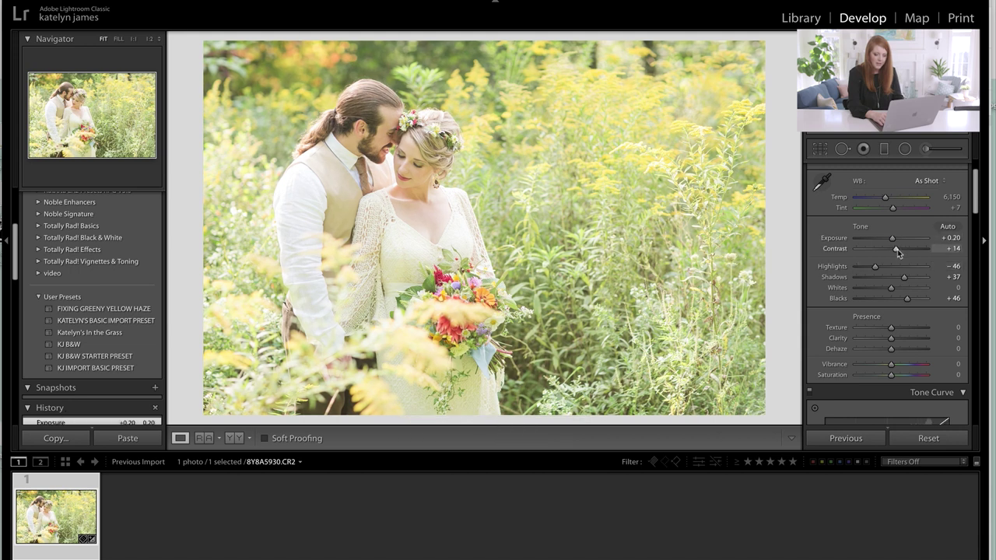
{"action": "left_click_drag", "start_coordinate": [897, 249], "coordinate": [901, 249]}
- Set the tone curve's Shadows region to -42 and check the couple's faces up close
{"action": "scroll", "coordinate": [895, 265], "scroll_direction": "down", "scroll_amount": 5}
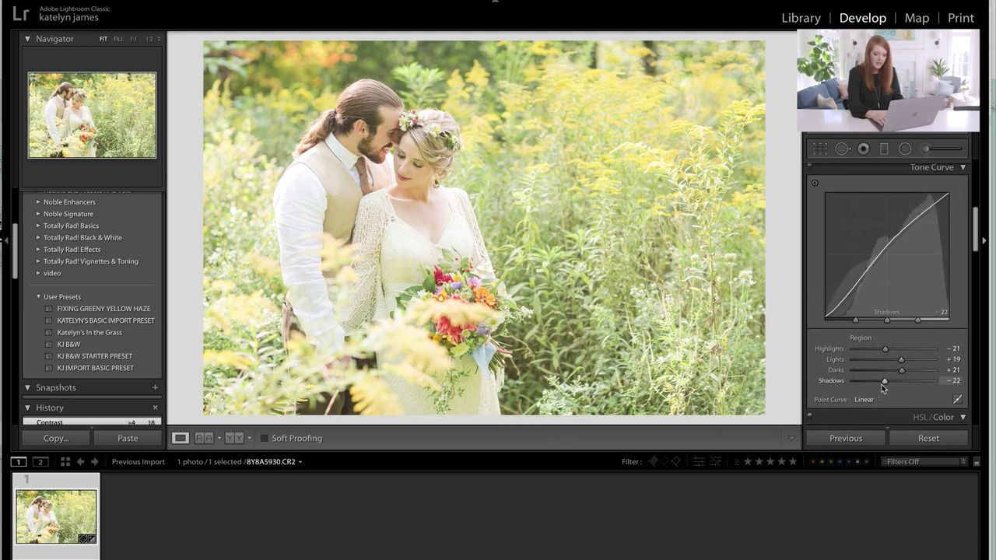
{"action": "left_click_drag", "start_coordinate": [882, 383], "coordinate": [878, 382]}
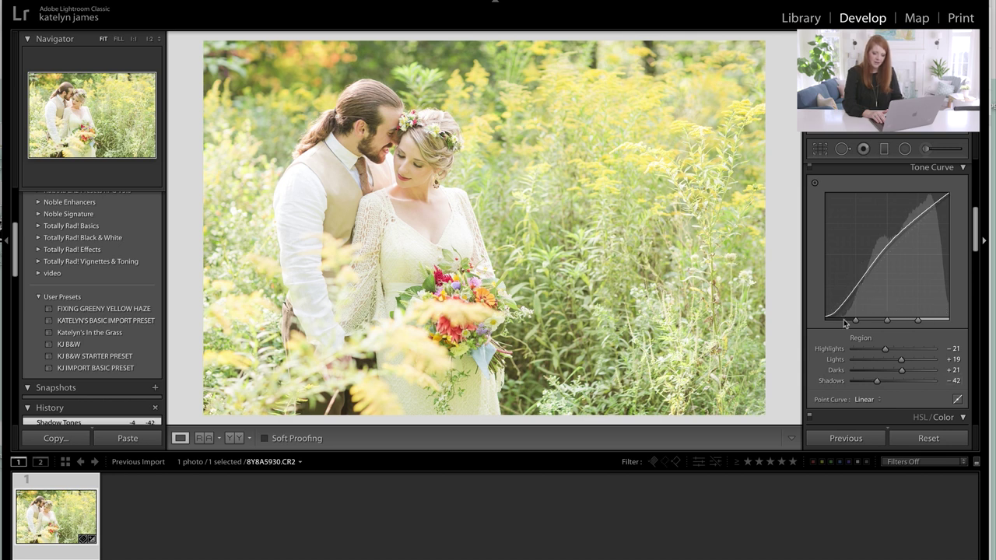
{"action": "scroll", "coordinate": [898, 331], "scroll_direction": "up", "scroll_amount": 10}
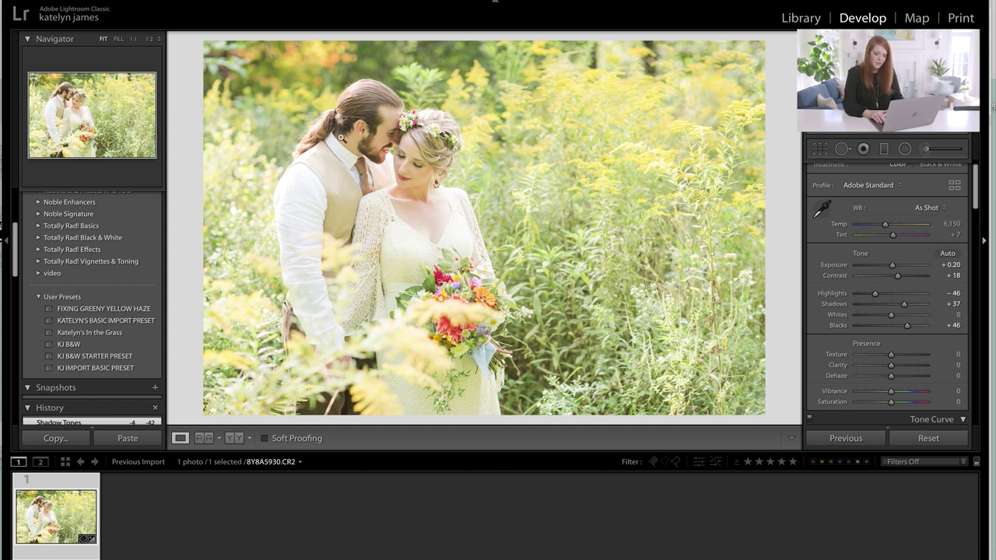
{"action": "left_click", "coordinate": [356, 142]}
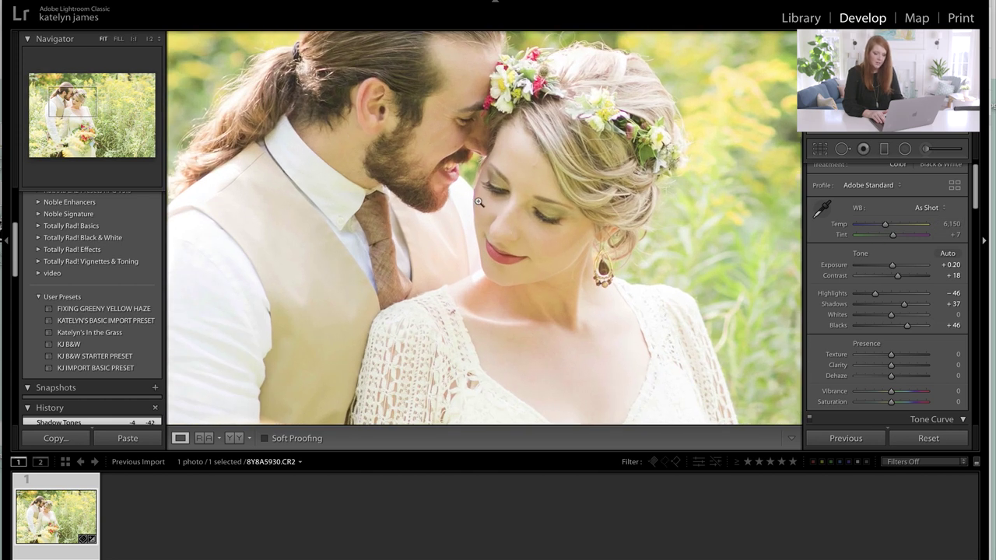
{"action": "left_click", "coordinate": [476, 200]}
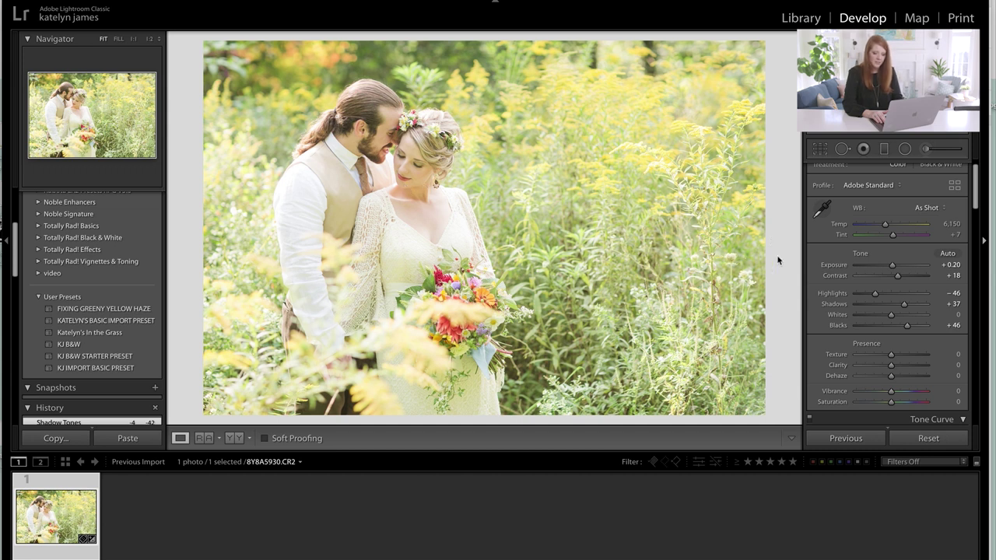
- Collapse the Detail settings and set the Split Toning highlights to saturation 10 and hue 31
{"action": "scroll", "coordinate": [816, 312], "scroll_direction": "down", "scroll_amount": 10}
{"action": "scroll", "coordinate": [815, 312], "scroll_direction": "down", "scroll_amount": 1}
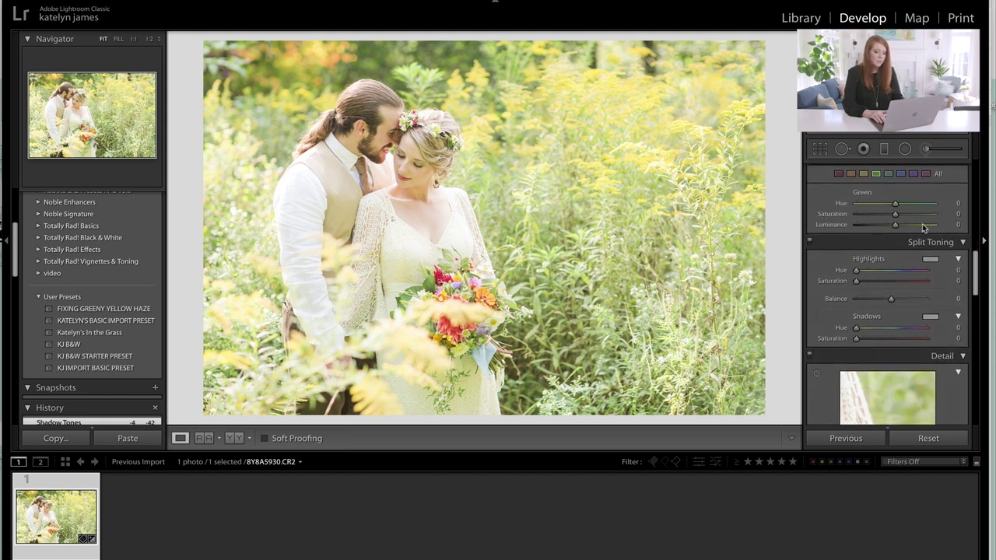
{"action": "left_click", "coordinate": [919, 355]}
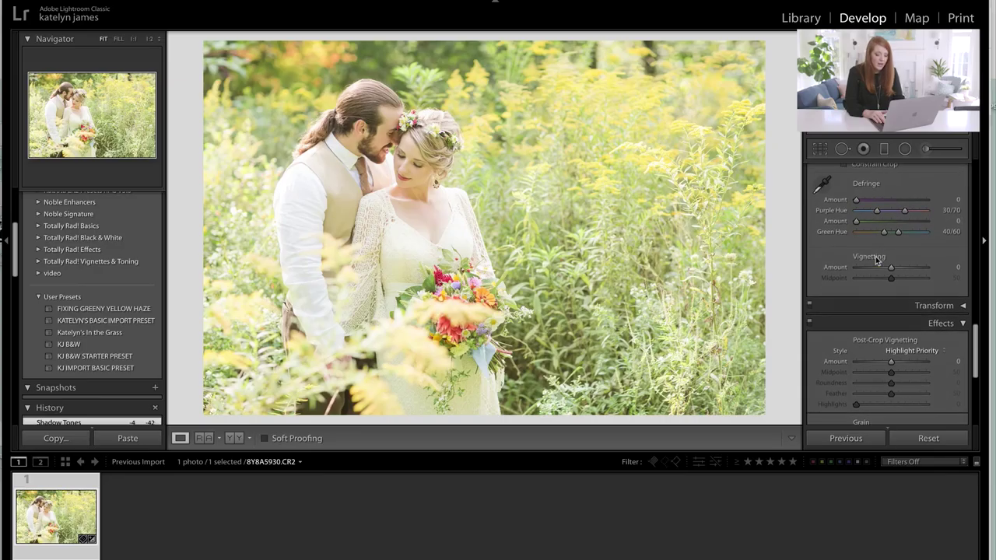
{"action": "scroll", "coordinate": [877, 261], "scroll_direction": "down", "scroll_amount": 8}
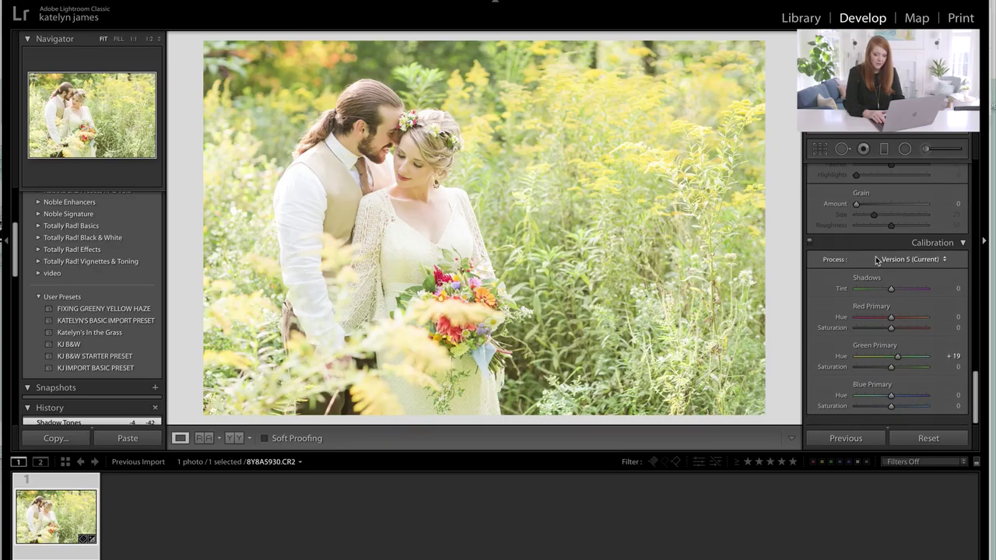
{"action": "scroll", "coordinate": [877, 270], "scroll_direction": "up", "scroll_amount": 10}
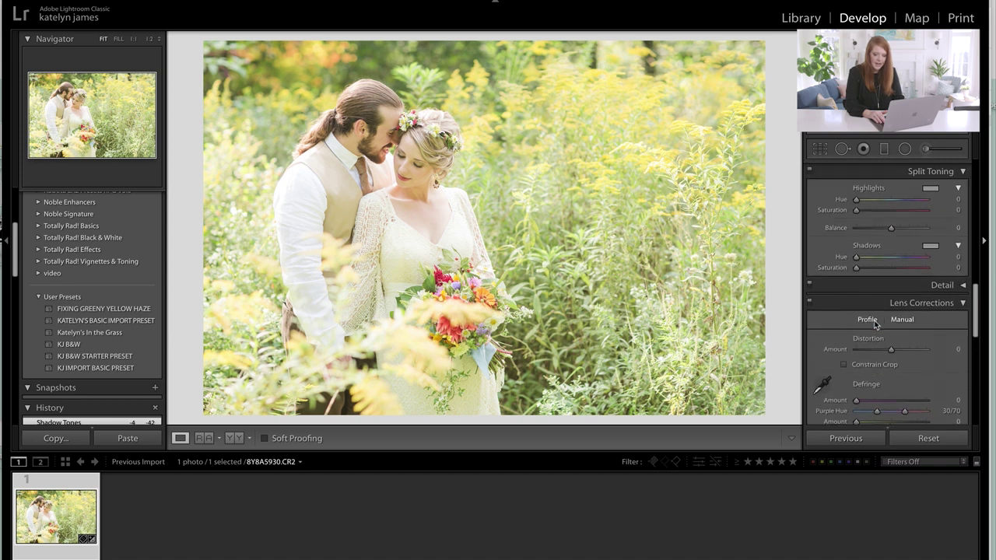
{"action": "left_click", "coordinate": [955, 299]}
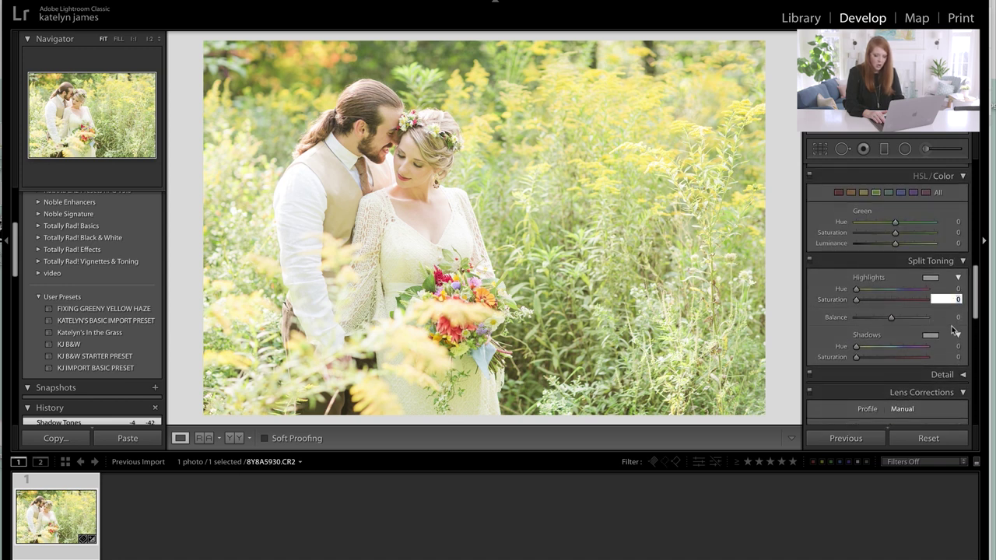
{"action": "type", "text": "10"}
{"action": "key", "text": "Return"}
{"action": "left_click_drag", "start_coordinate": [856, 289], "coordinate": [862, 292]}
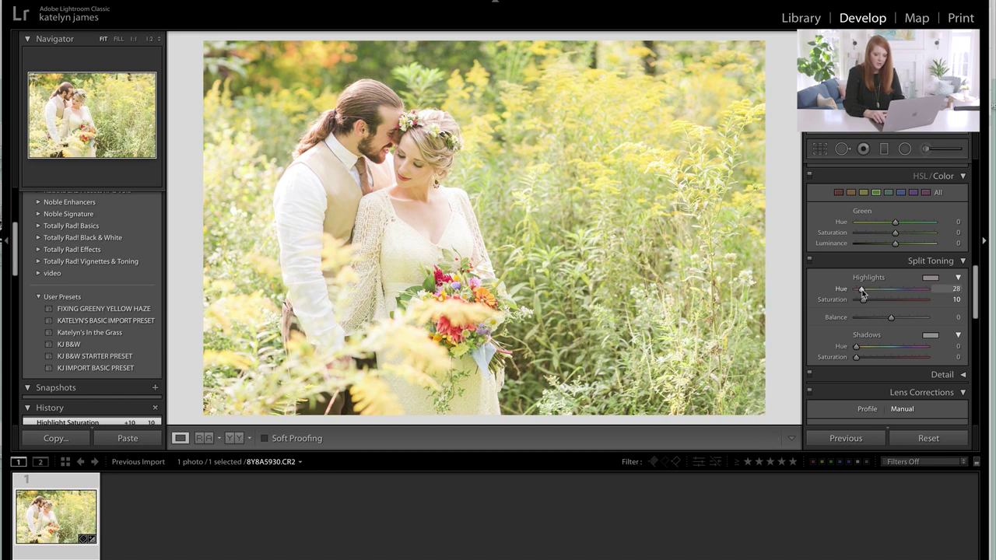
{"action": "left_click_drag", "start_coordinate": [862, 292], "coordinate": [863, 290]}
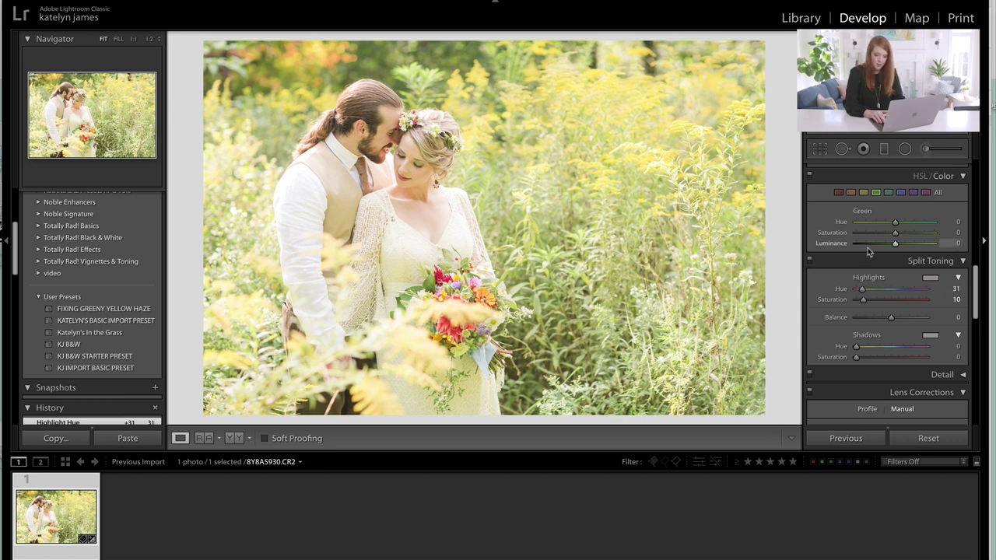
- Cool the white balance to a temperature of 5,361 and set the tint to +14
{"action": "scroll", "coordinate": [861, 249], "scroll_direction": "up", "scroll_amount": 10}
{"action": "left_click_drag", "start_coordinate": [877, 243], "coordinate": [879, 244]}
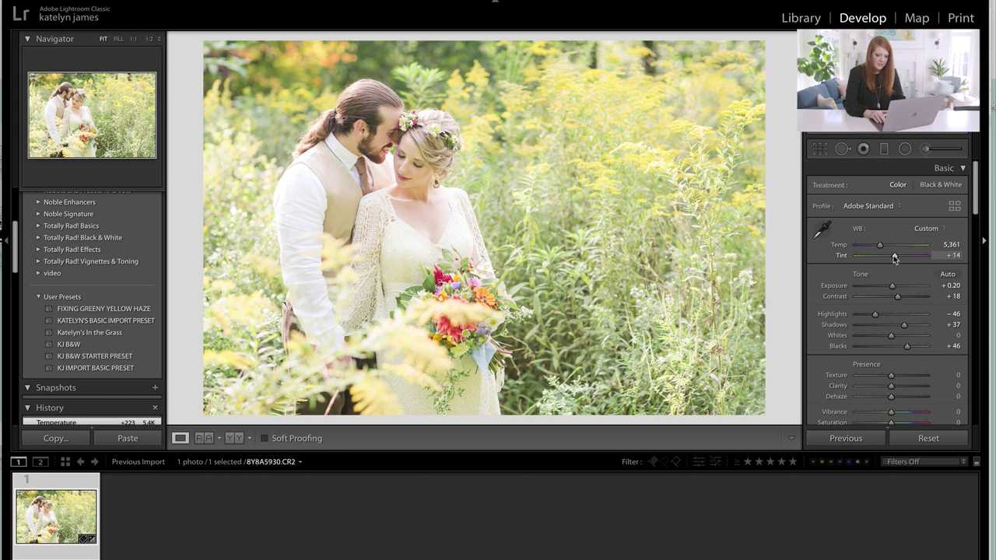
{"action": "left_click_drag", "start_coordinate": [893, 255], "coordinate": [893, 255]}
- Set the Split Toning highlight saturation to 18
{"action": "scroll", "coordinate": [881, 305], "scroll_direction": "down", "scroll_amount": 5}
{"action": "scroll", "coordinate": [880, 304], "scroll_direction": "down", "scroll_amount": 5}
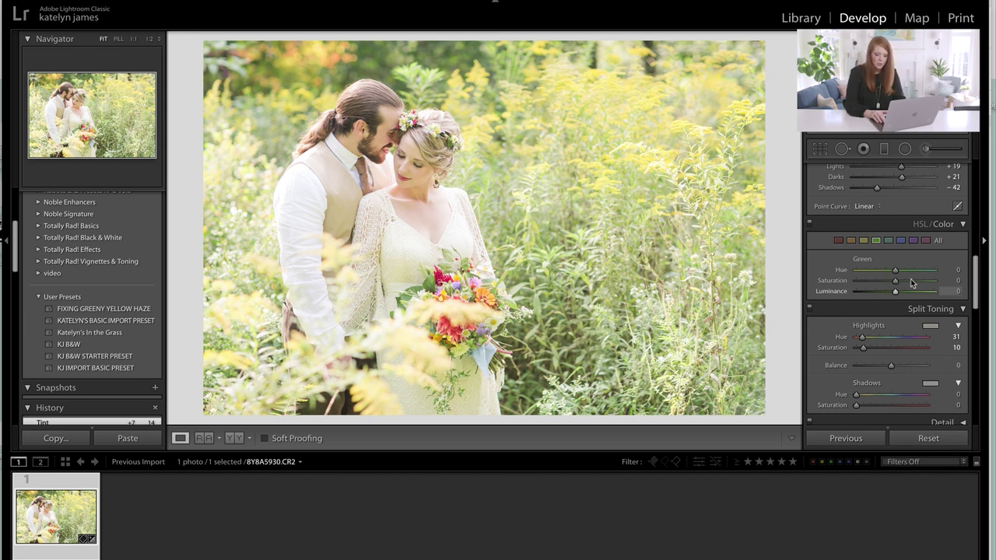
{"action": "scroll", "coordinate": [914, 296], "scroll_direction": "down", "scroll_amount": 3}
{"action": "left_click", "coordinate": [956, 308]}
{"action": "type", "text": "18"}
{"action": "key", "text": "Return"}
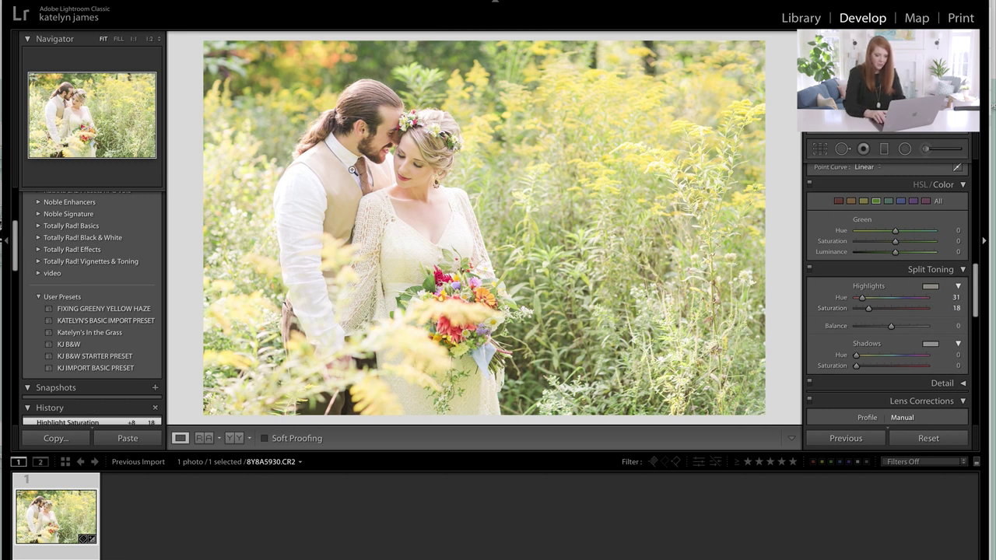
- Set the Split Toning shadows to saturation 11 and hue 39
{"action": "left_click", "coordinate": [957, 366]}
{"action": "type", "text": "11"}
{"action": "key", "text": "Return"}
{"action": "left_click_drag", "start_coordinate": [857, 357], "coordinate": [864, 358]}
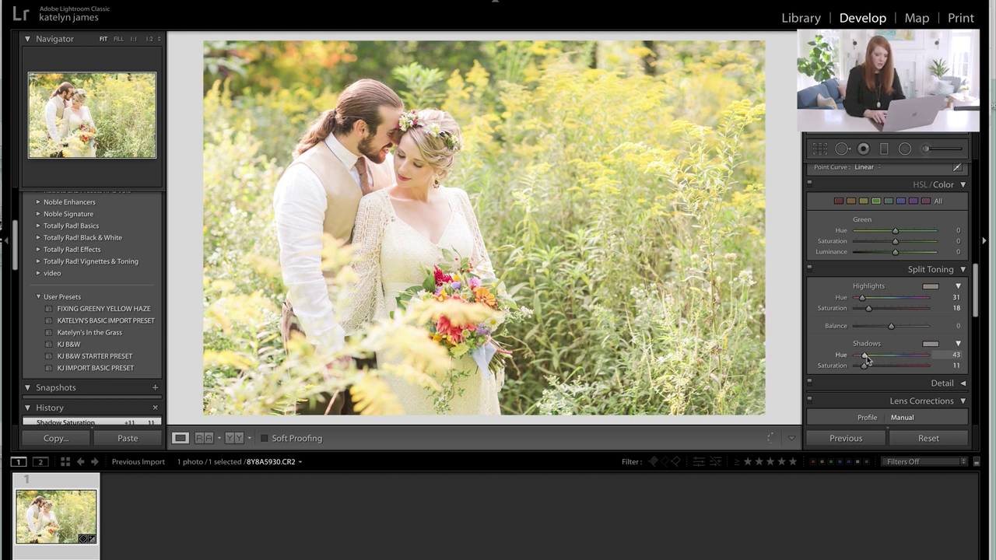
{"action": "left_click_drag", "start_coordinate": [867, 359], "coordinate": [867, 359]}
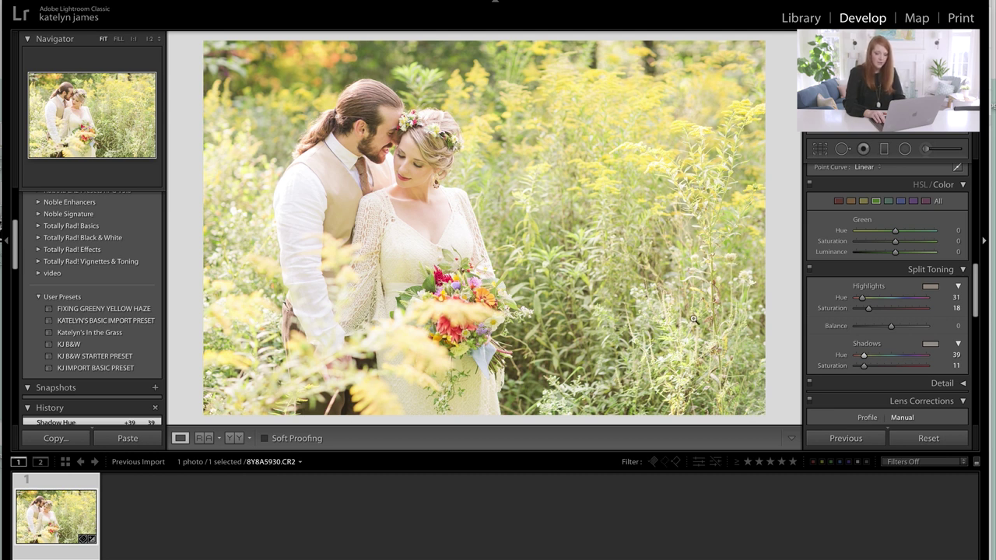
- Set the Green Primary hue in the Calibration settings to +39
{"action": "scroll", "coordinate": [871, 330], "scroll_direction": "down", "scroll_amount": 10}
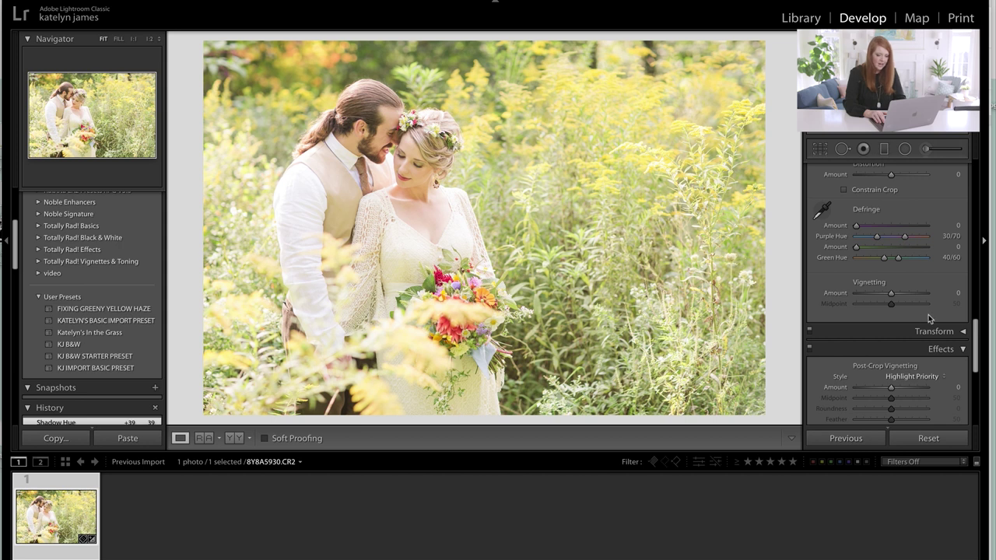
{"action": "scroll", "coordinate": [928, 315], "scroll_direction": "down", "scroll_amount": 10}
{"action": "left_click_drag", "start_coordinate": [892, 362], "coordinate": [902, 365]}
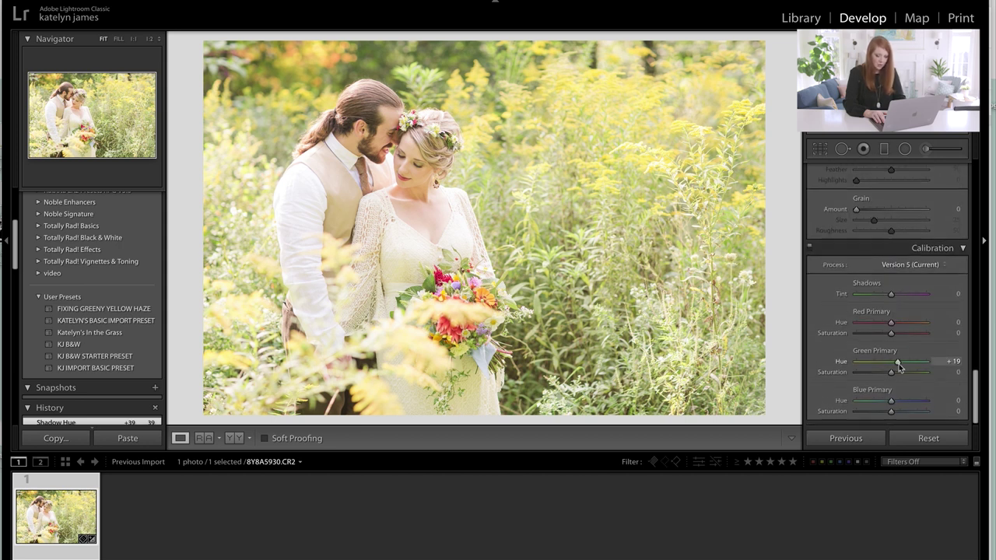
{"action": "left_click_drag", "start_coordinate": [898, 366], "coordinate": [942, 369]}
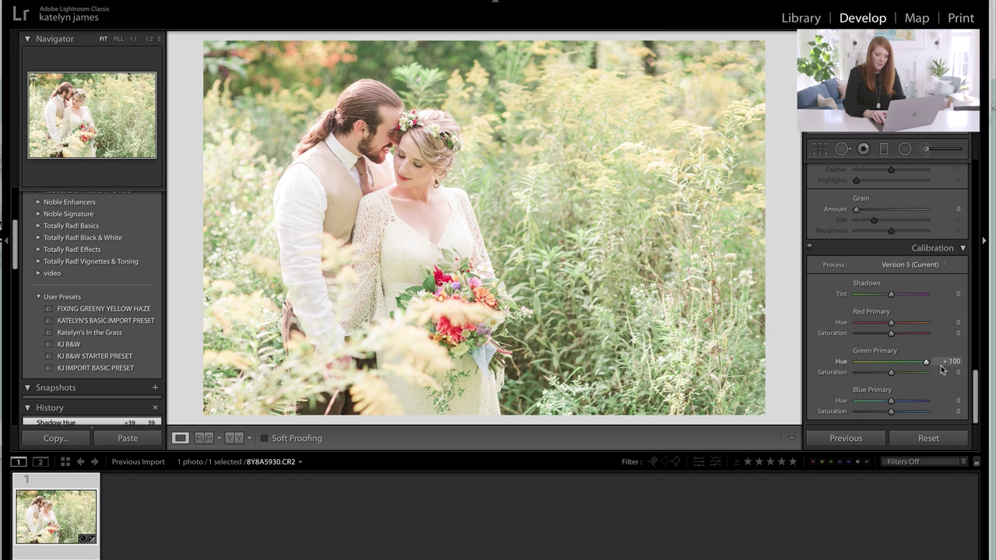
{"action": "left_click_drag", "start_coordinate": [933, 370], "coordinate": [906, 373]}
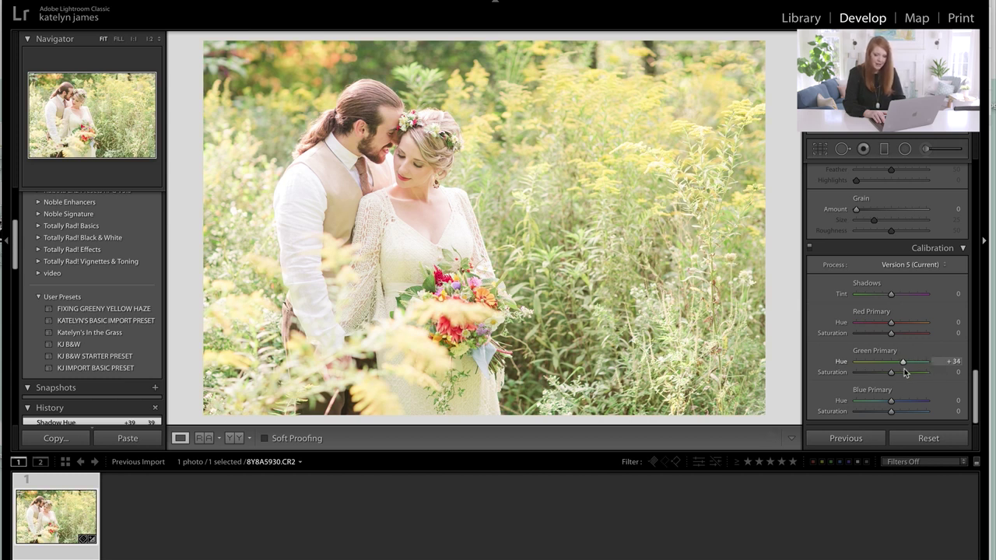
{"action": "left_click_drag", "start_coordinate": [904, 373], "coordinate": [905, 373]}
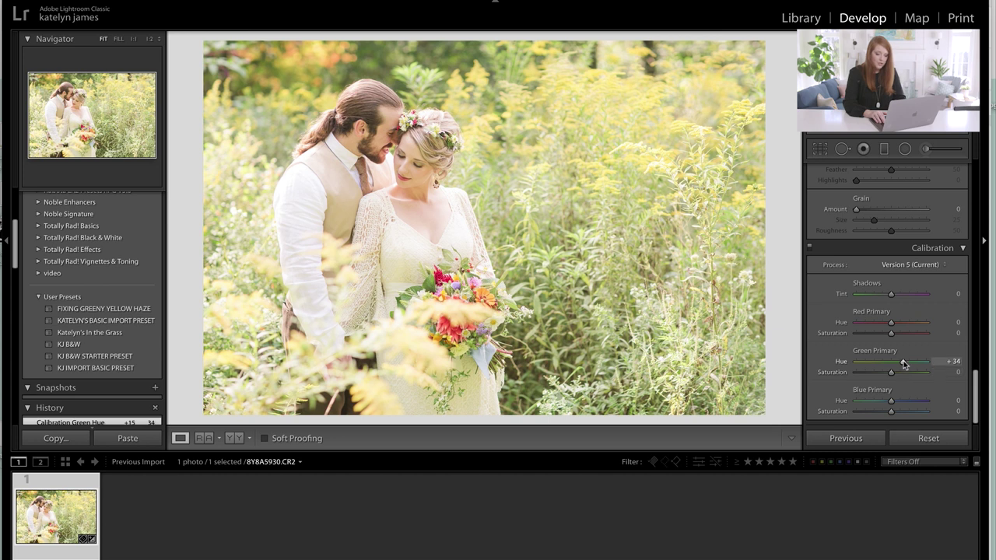
{"action": "left_click_drag", "start_coordinate": [904, 365], "coordinate": [905, 364]}
- Adjust the green color in HSL to hue +14, saturation -16 and luminance -24
{"action": "scroll", "coordinate": [898, 323], "scroll_direction": "up", "scroll_amount": 15}
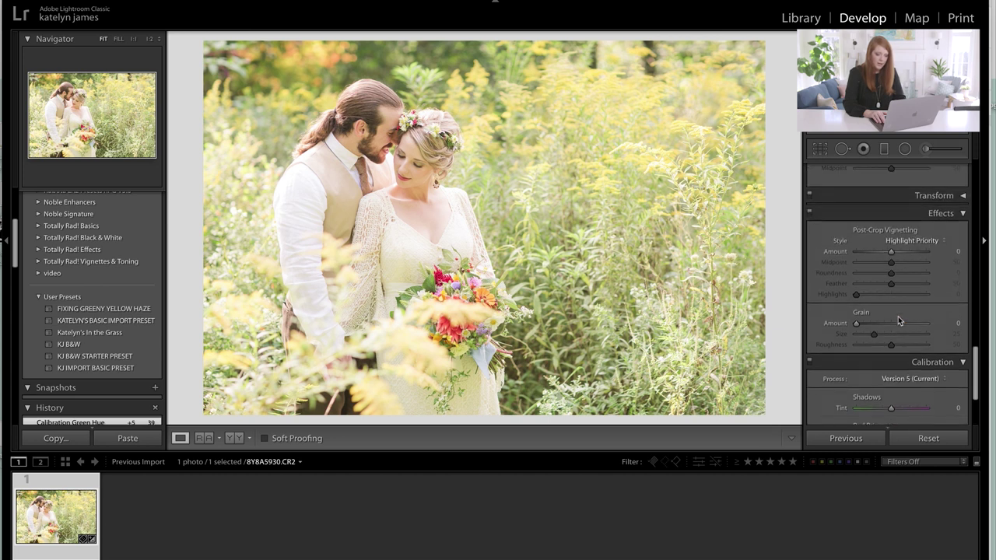
{"action": "scroll", "coordinate": [903, 312], "scroll_direction": "up", "scroll_amount": 3}
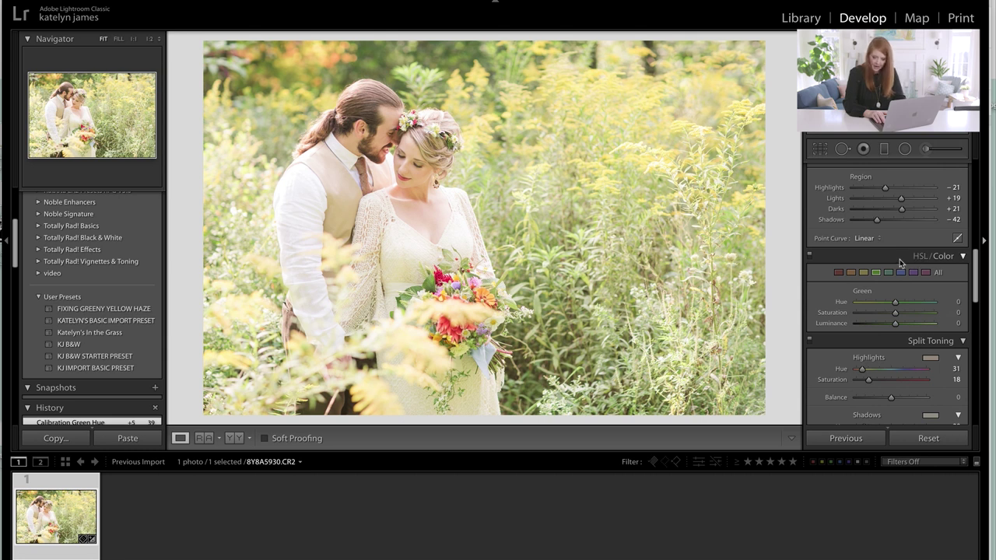
{"action": "left_click_drag", "start_coordinate": [895, 312], "coordinate": [888, 314]}
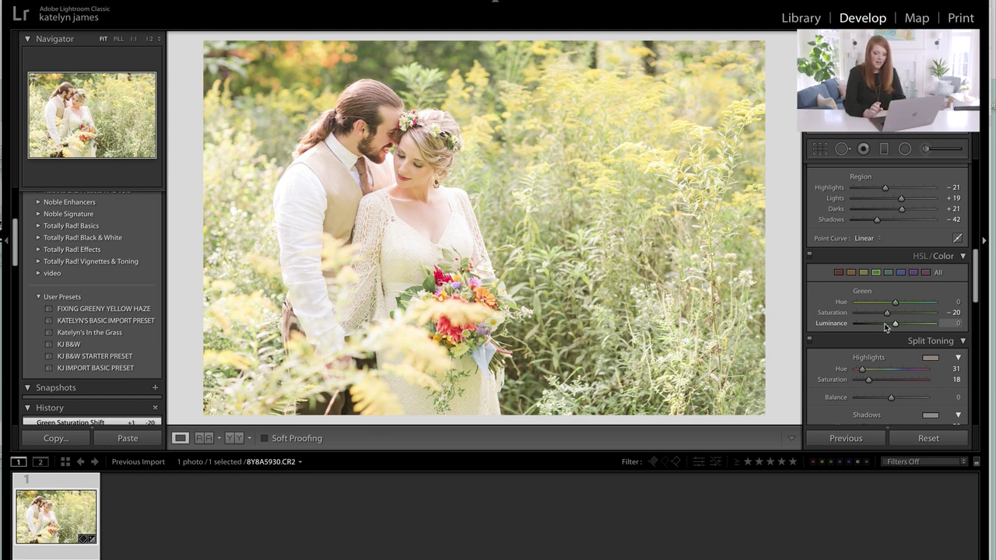
{"action": "left_click", "coordinate": [884, 323]}
{"action": "left_click_drag", "start_coordinate": [885, 327], "coordinate": [884, 323]}
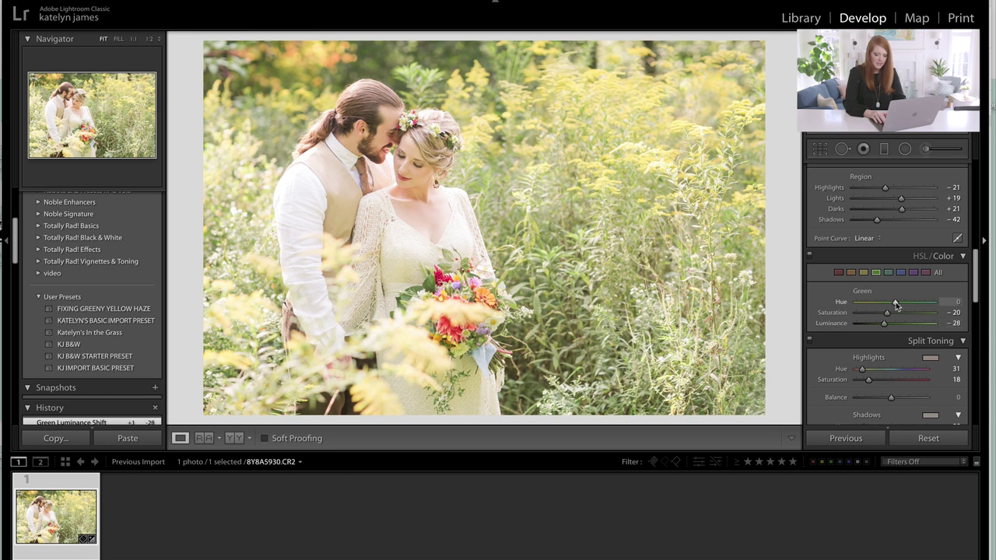
{"action": "left_click", "coordinate": [901, 302]}
{"action": "left_click_drag", "start_coordinate": [887, 312], "coordinate": [887, 323]}
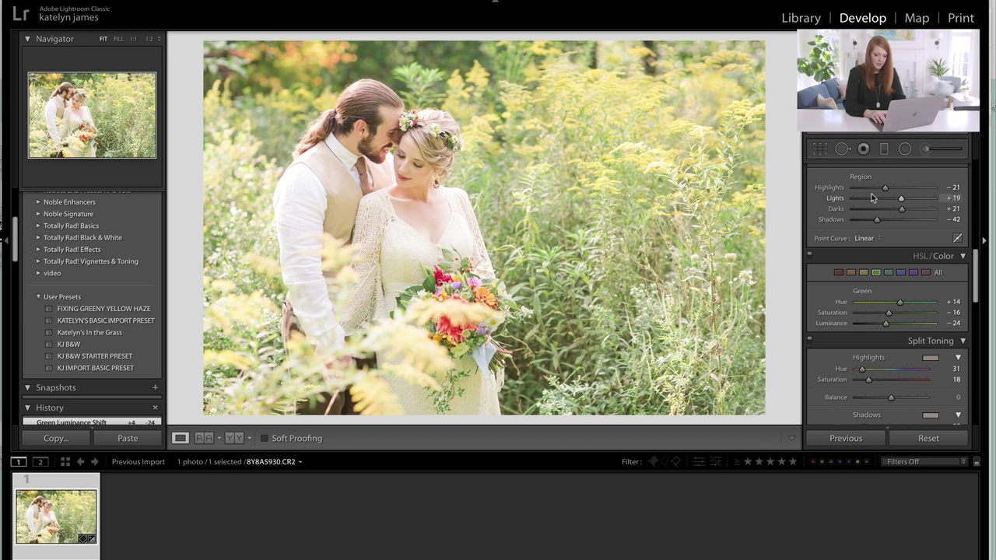
- Lower the Tone Curve shadows to -54 and set the white balance to temperature 5,312 and tint +23
{"action": "left_click_drag", "start_coordinate": [877, 219], "coordinate": [872, 220]}
{"action": "scroll", "coordinate": [889, 265], "scroll_direction": "up", "scroll_amount": 5}
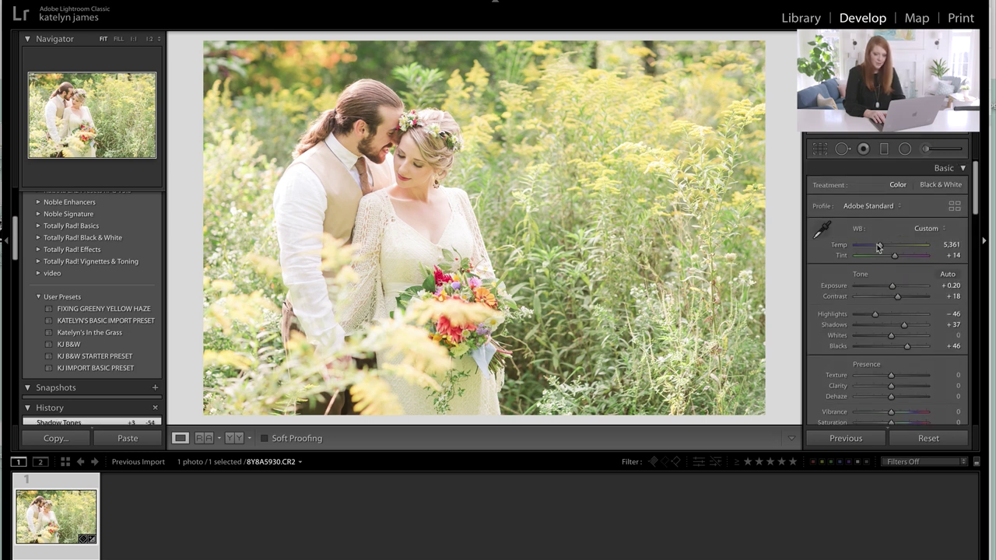
{"action": "left_click_drag", "start_coordinate": [894, 259], "coordinate": [878, 245]}
{"action": "scroll", "coordinate": [883, 346], "scroll_direction": "down", "scroll_amount": 5}
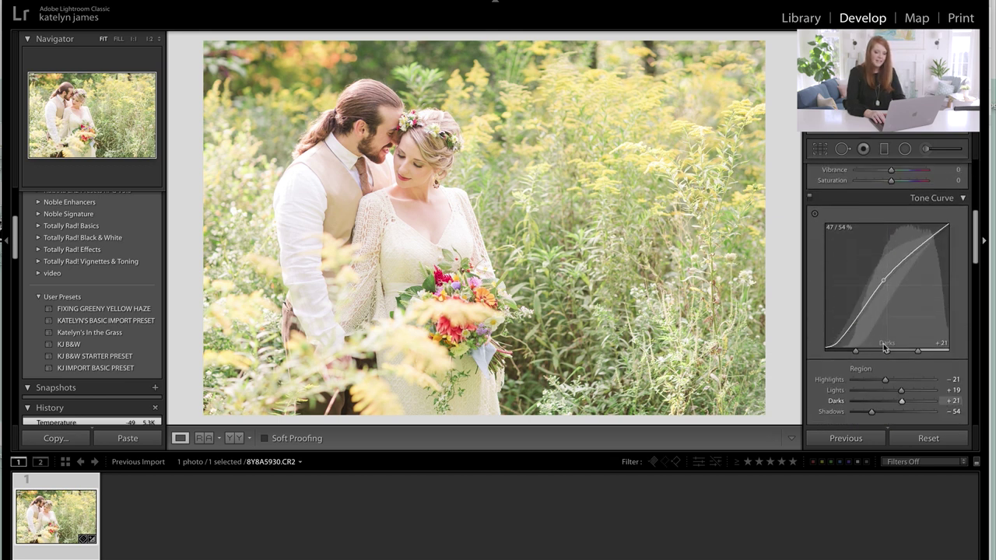
{"action": "scroll", "coordinate": [884, 348], "scroll_direction": "down", "scroll_amount": 5}
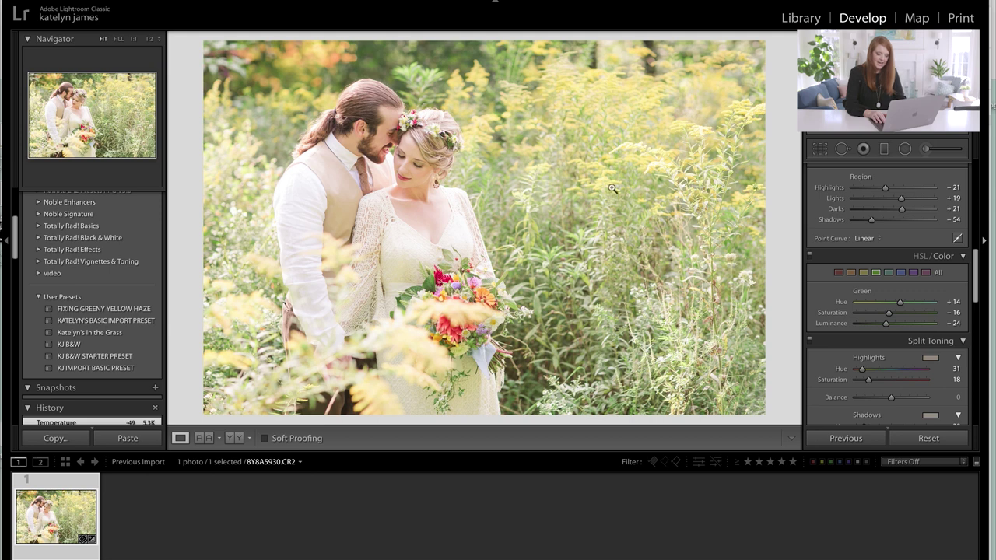
{"action": "mouse_move", "coordinate": [485, 205]}
{"action": "left_mouse_down"}
{"action": "mouse_move", "coordinate": [701, 353]}
{"action": "mouse_move", "coordinate": [662, 338]}
{"action": "mouse_move", "coordinate": [684, 249]}
{"action": "mouse_move", "coordinate": [478, 222]}
{"action": "left_mouse_up"}
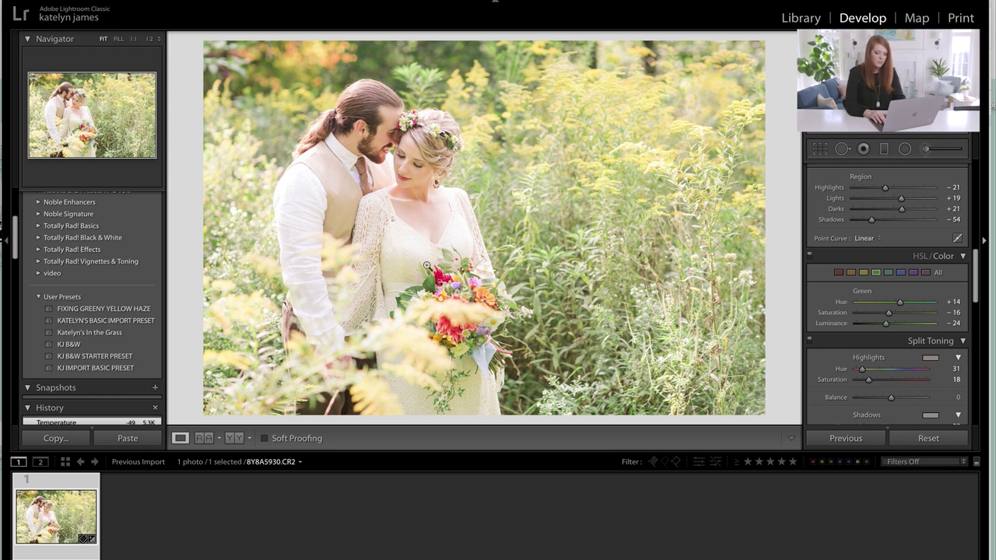
- Paint over the couple's faces with an adjustment brush set to temp 3, tint 10, exposure 0.29 and saturation -12
{"action": "key", "text": "z"}
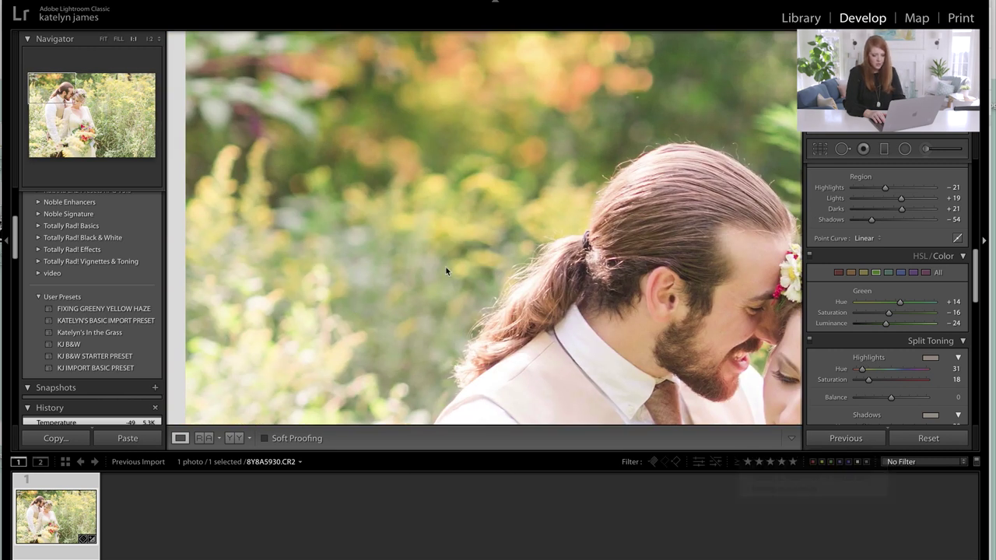
{"action": "left_click", "coordinate": [460, 265]}
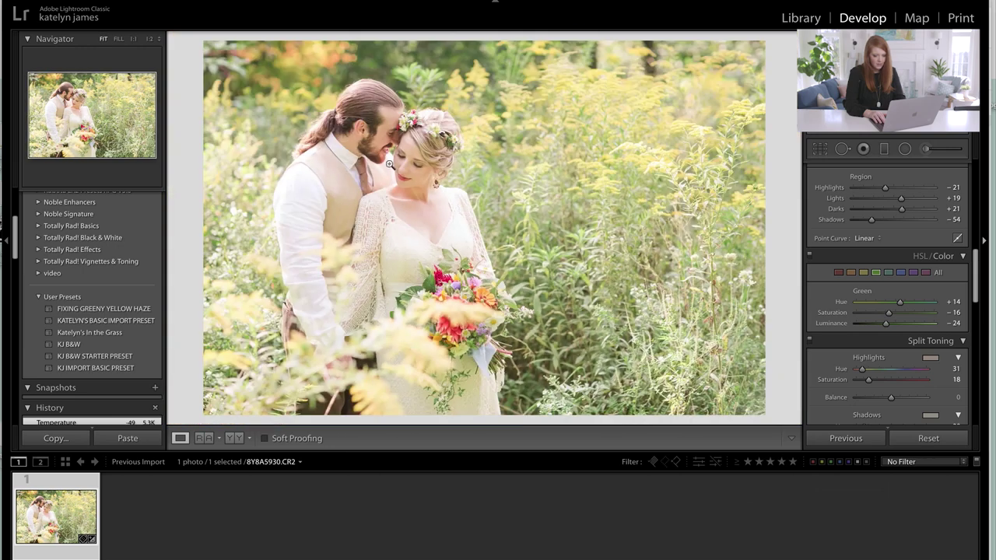
{"action": "left_click", "coordinate": [389, 163]}
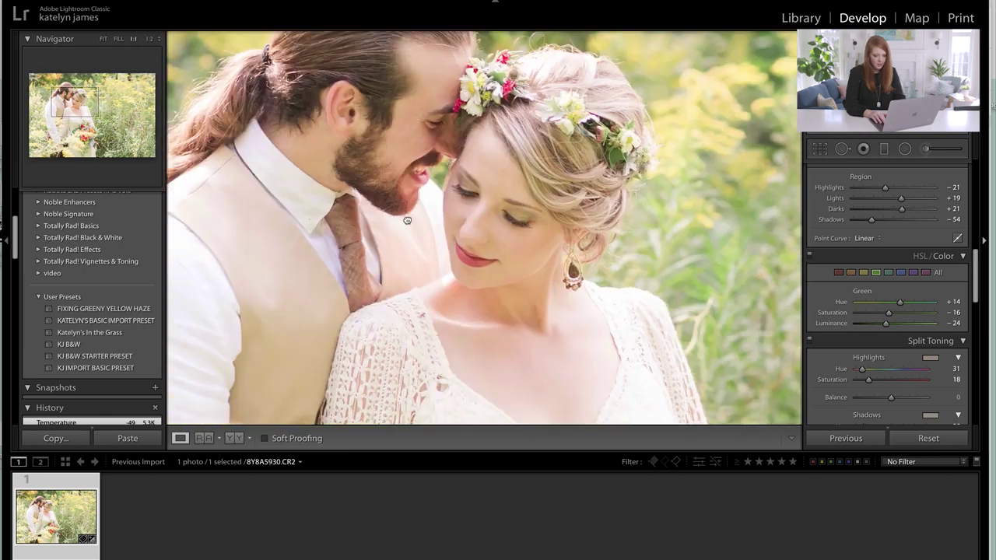
{"action": "left_click", "coordinate": [905, 148]}
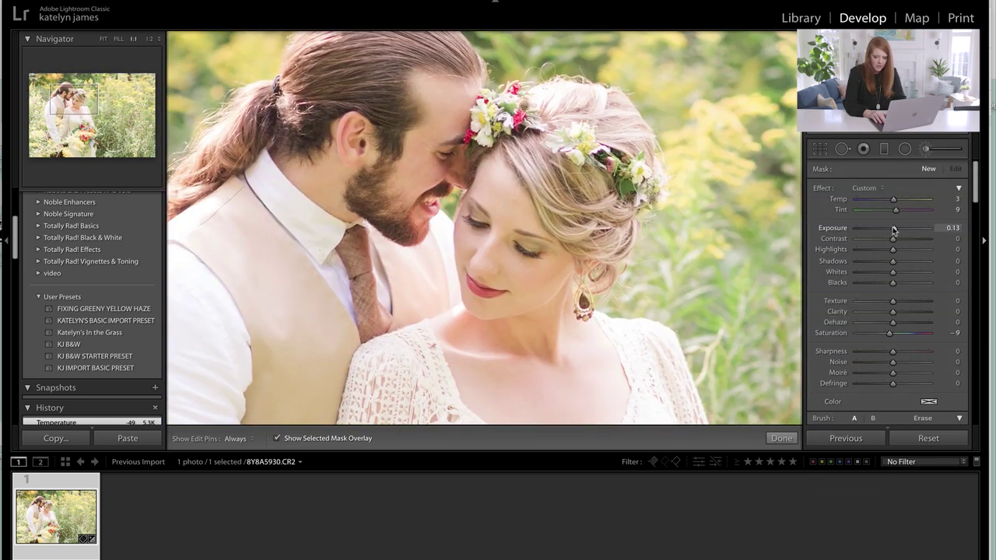
{"action": "left_click_drag", "start_coordinate": [897, 228], "coordinate": [894, 228]}
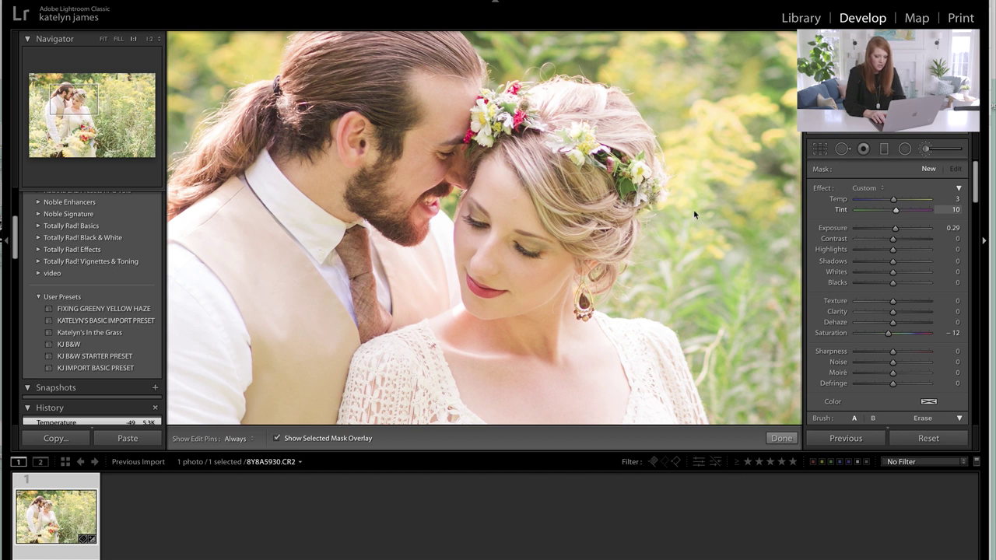
{"action": "key", "text": "h"}
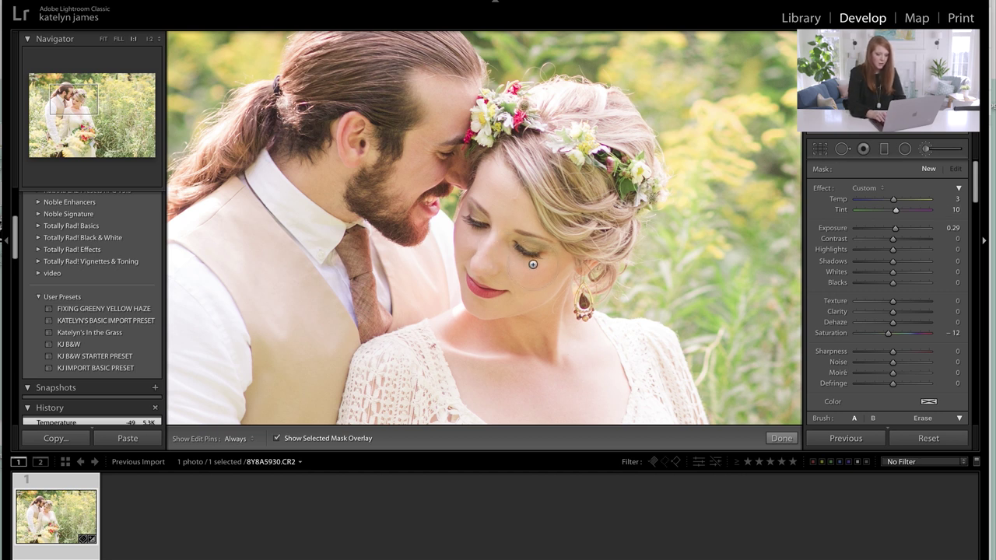
{"action": "mouse_move", "coordinate": [537, 261]}
{"action": "left_mouse_down"}
{"action": "mouse_move", "coordinate": [544, 231]}
{"action": "mouse_move", "coordinate": [513, 273]}
{"action": "mouse_move", "coordinate": [496, 208]}
{"action": "mouse_move", "coordinate": [479, 267]}
{"action": "mouse_move", "coordinate": [491, 260]}
{"action": "mouse_move", "coordinate": [494, 203]}
{"action": "mouse_move", "coordinate": [456, 114]}
{"action": "mouse_move", "coordinate": [432, 105]}
{"action": "mouse_move", "coordinate": [424, 132]}
{"action": "mouse_move", "coordinate": [353, 204]}
{"action": "mouse_move", "coordinate": [347, 173]}
{"action": "mouse_move", "coordinate": [322, 176]}
{"action": "mouse_move", "coordinate": [314, 160]}
{"action": "mouse_move", "coordinate": [320, 183]}
{"action": "left_mouse_up"}
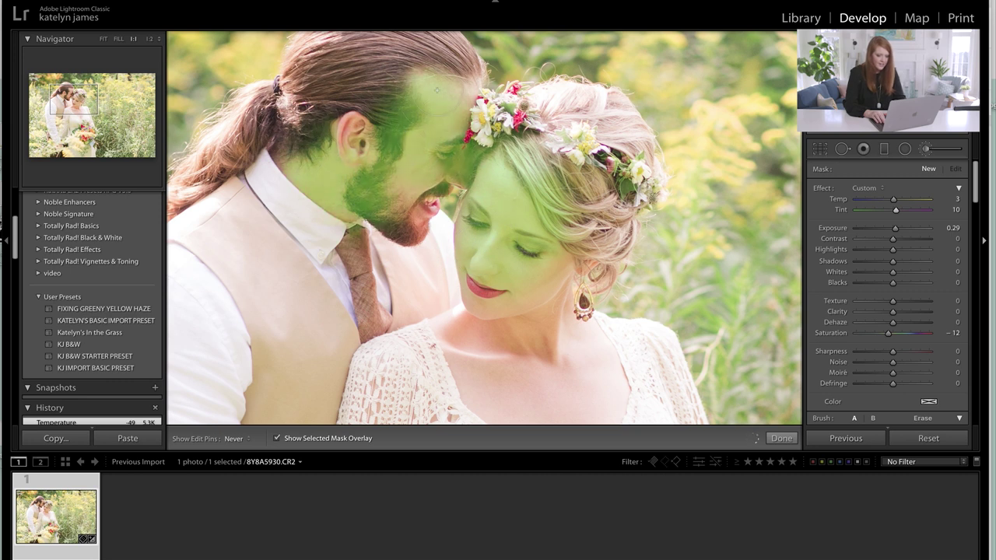
{"action": "left_click", "coordinate": [925, 148]}
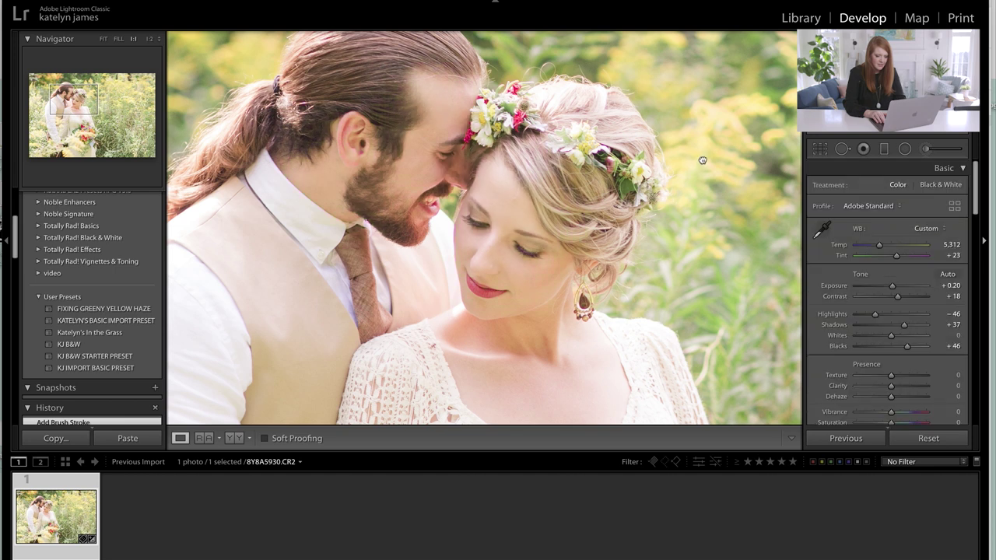
- Set the photo's contrast to +32, highlights to -48 and texture to +4 in the Basic adjustments
{"action": "key", "text": "z"}
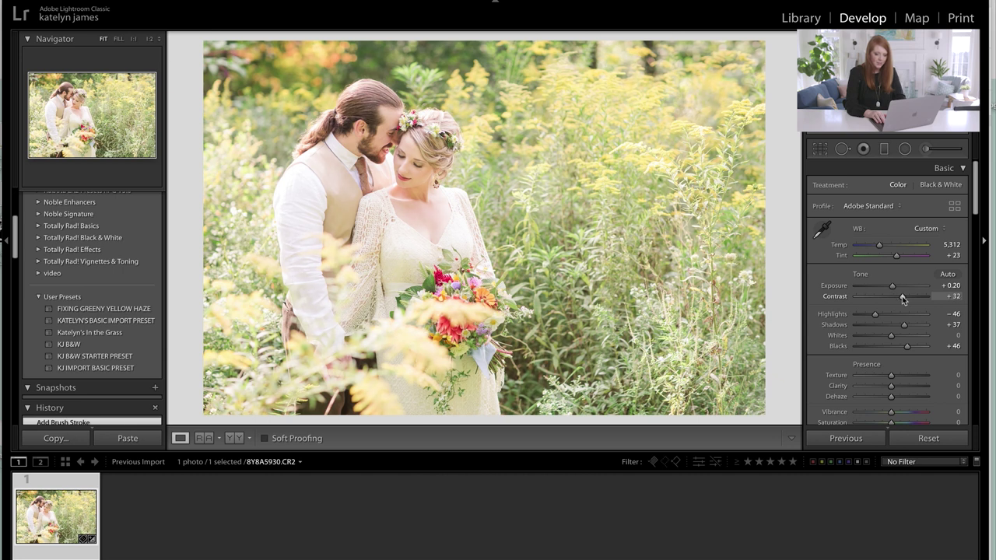
{"action": "scroll", "coordinate": [862, 274], "scroll_direction": "down", "scroll_amount": 2}
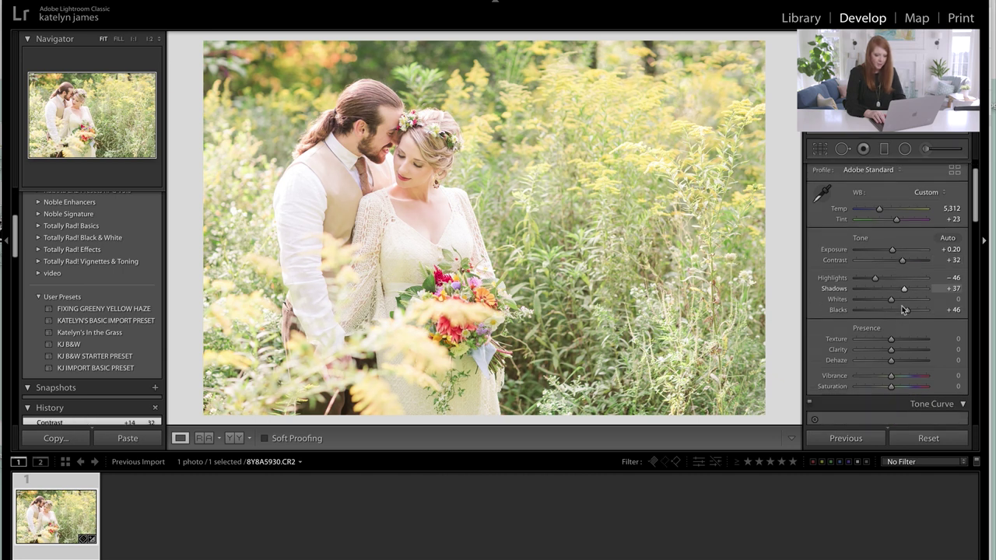
{"action": "scroll", "coordinate": [892, 333], "scroll_direction": "down", "scroll_amount": 2}
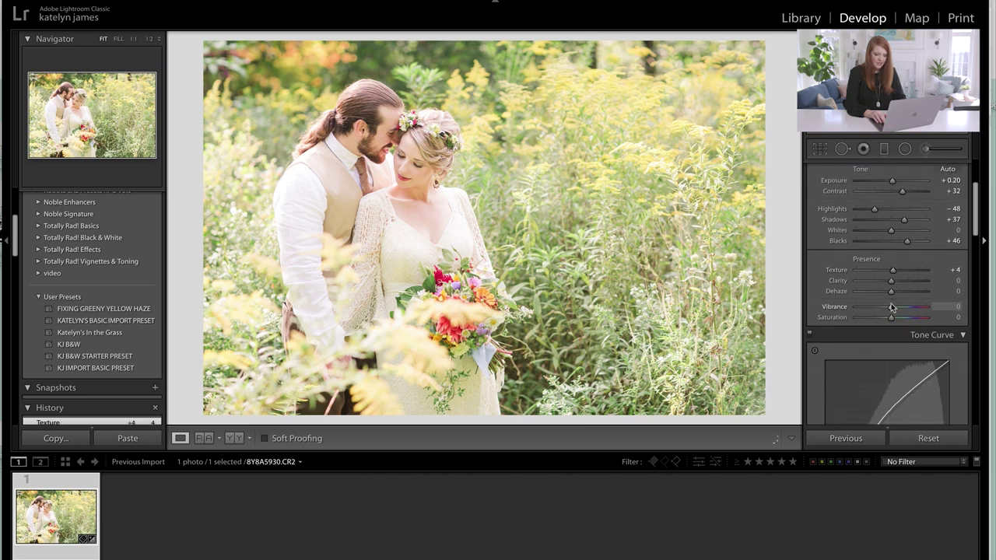
- Lower the Tone Curve highlights to -26 and set the green hue to +18 and green saturation to -15
{"action": "scroll", "coordinate": [893, 303], "scroll_direction": "down", "scroll_amount": 10}
{"action": "left_click_drag", "start_coordinate": [884, 339], "coordinate": [882, 340]}
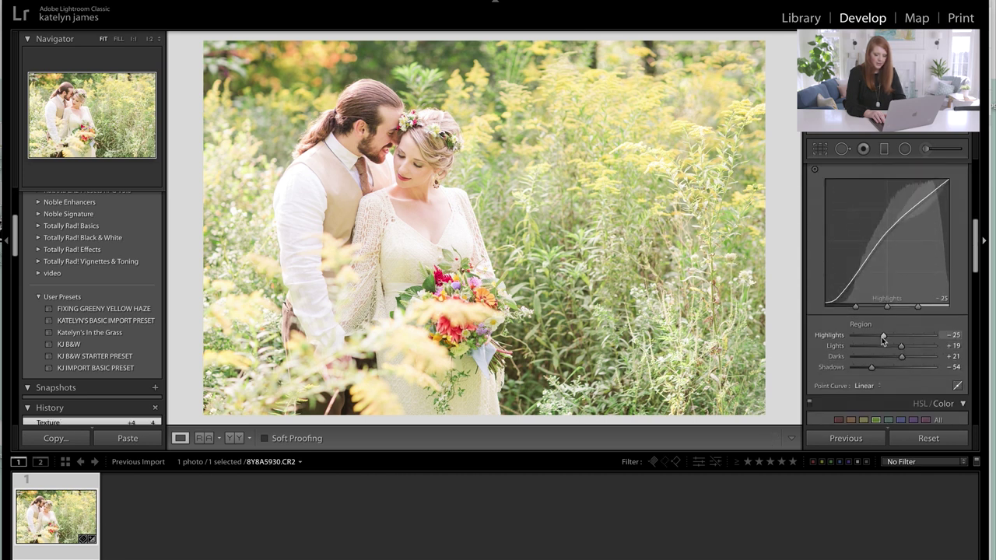
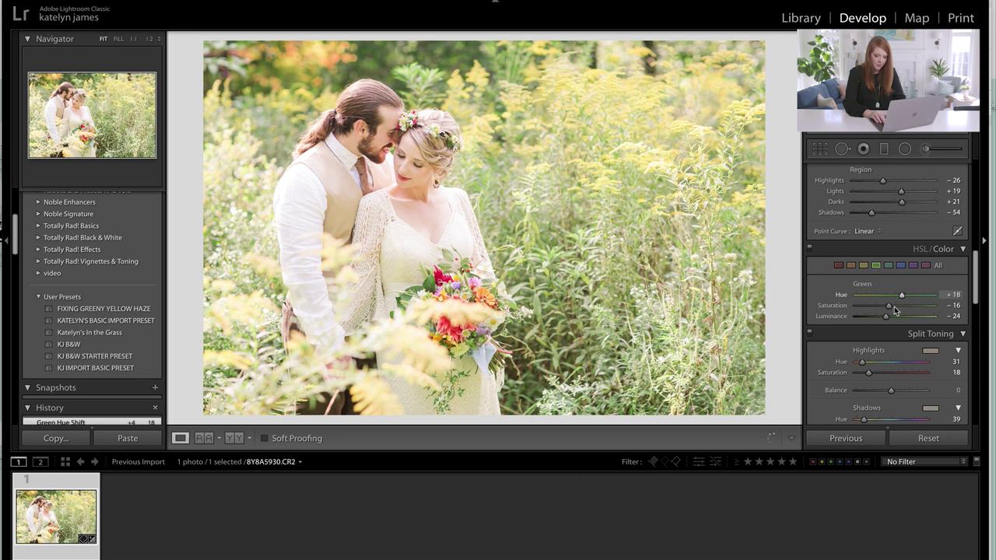
{"action": "left_click_drag", "start_coordinate": [888, 308], "coordinate": [891, 307]}
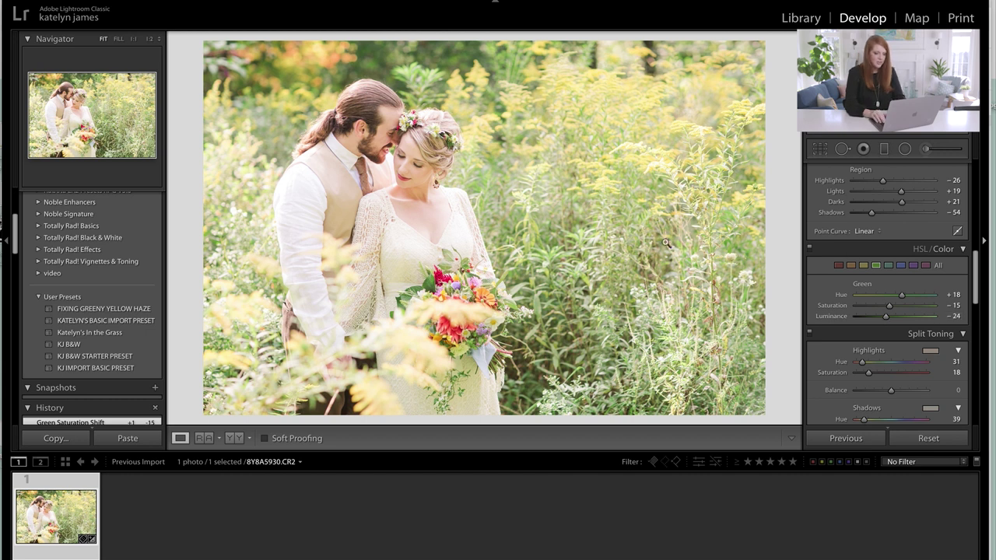
- Create a virtual copy of the edited photo, reset its settings, and compare it with the edited version
{"action": "key", "text": "ctrl+apostrophe"}
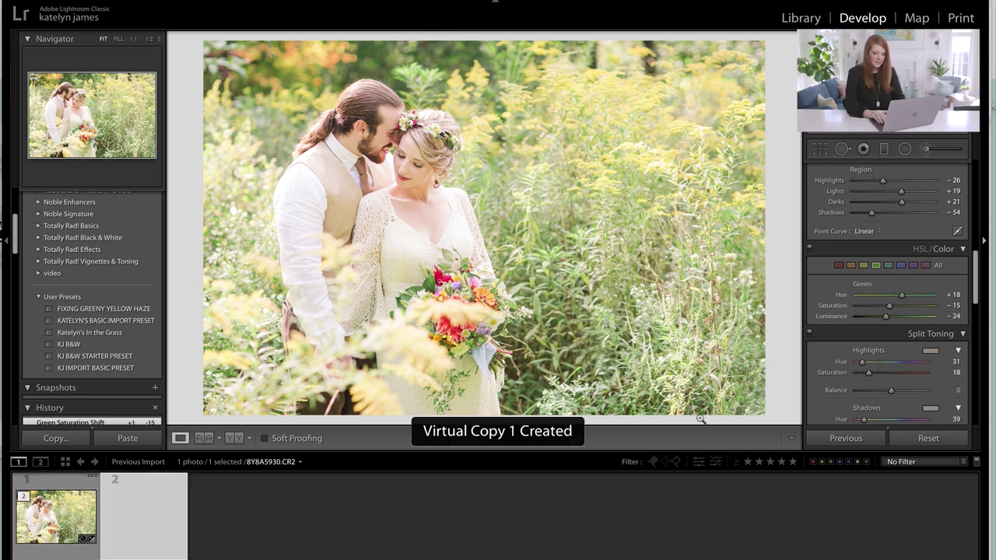
{"action": "left_click", "coordinate": [926, 438]}
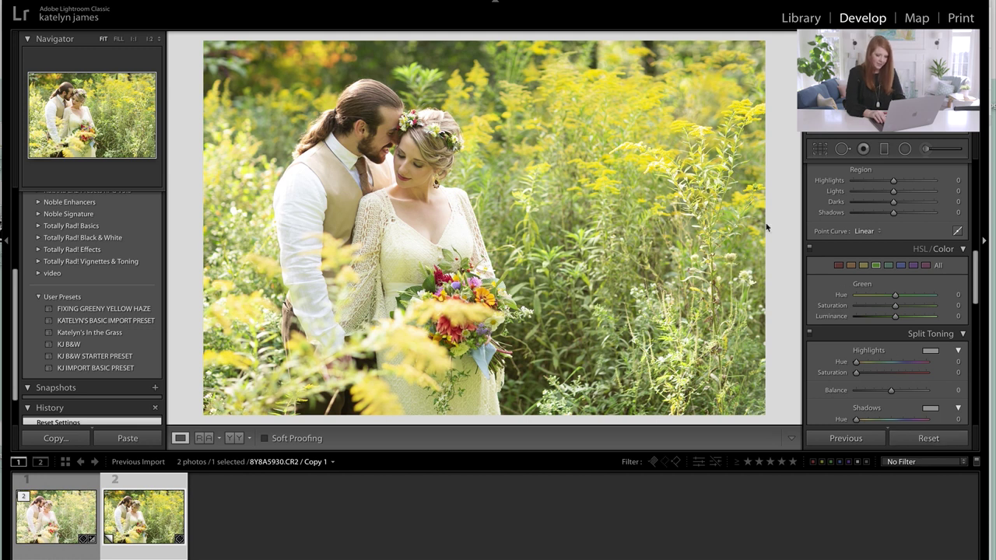
{"action": "left_click", "coordinate": [62, 517]}
{"action": "left_click", "coordinate": [149, 482]}
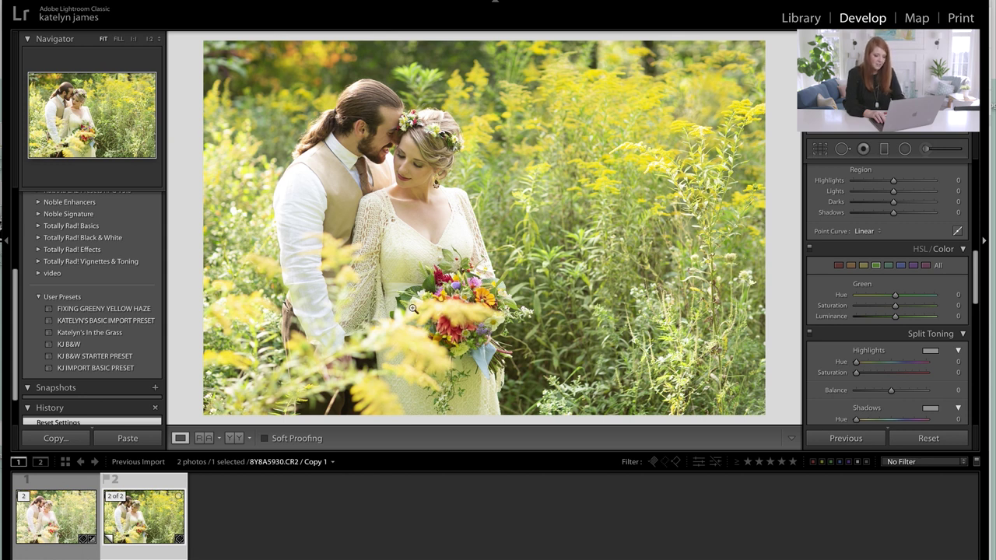
{"action": "left_click", "coordinate": [77, 517]}
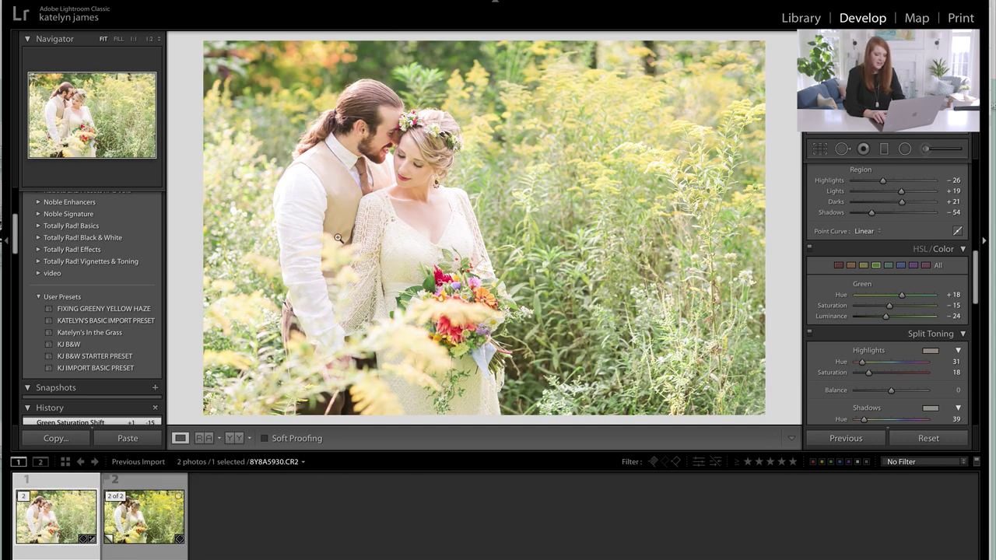
- Review the edited photo's Calibration, Split Toning, HSL, Tone Curve and Basic settings
{"action": "scroll", "coordinate": [882, 348], "scroll_direction": "down", "scroll_amount": 4}
{"action": "scroll", "coordinate": [882, 347], "scroll_direction": "down", "scroll_amount": 15}
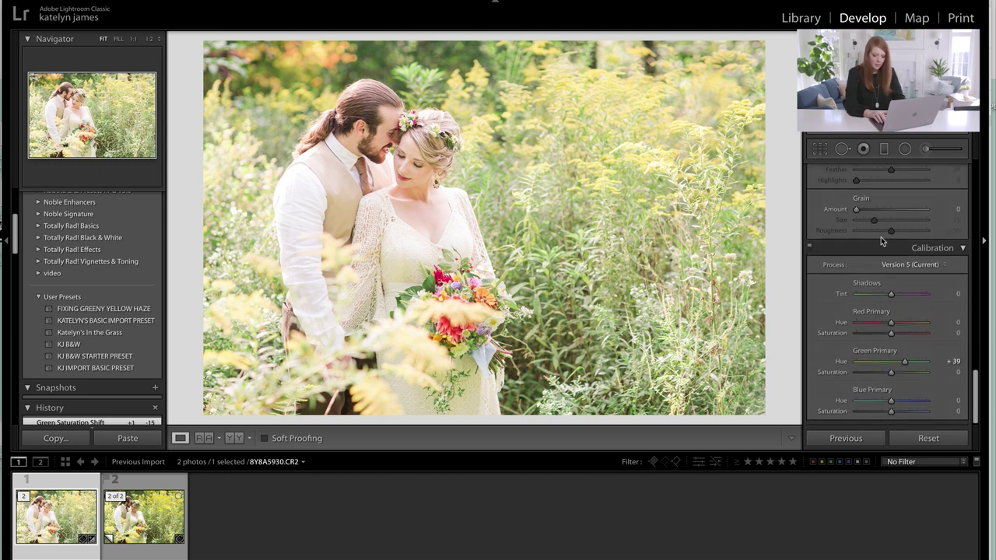
{"action": "scroll", "coordinate": [872, 280], "scroll_direction": "up", "scroll_amount": 12}
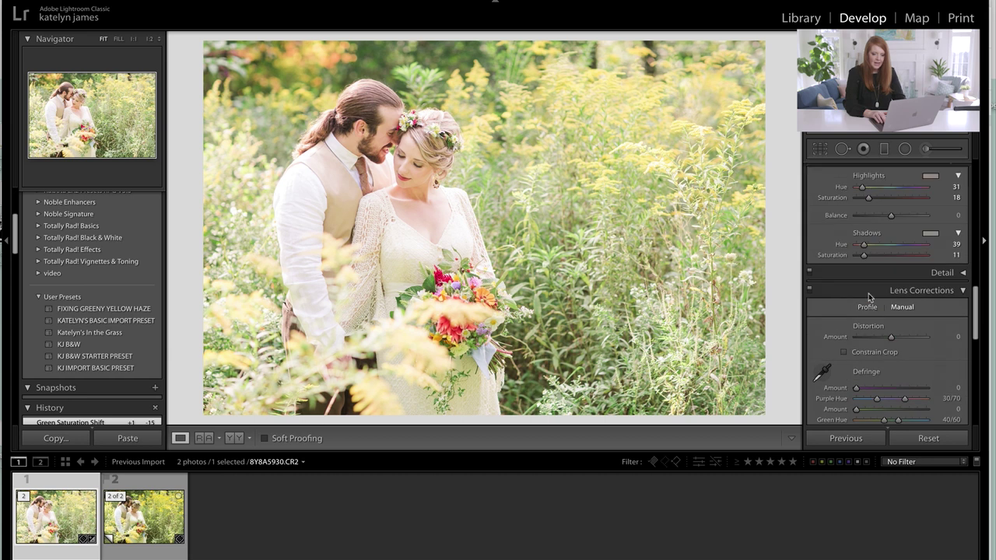
{"action": "scroll", "coordinate": [868, 293], "scroll_direction": "up", "scroll_amount": 4}
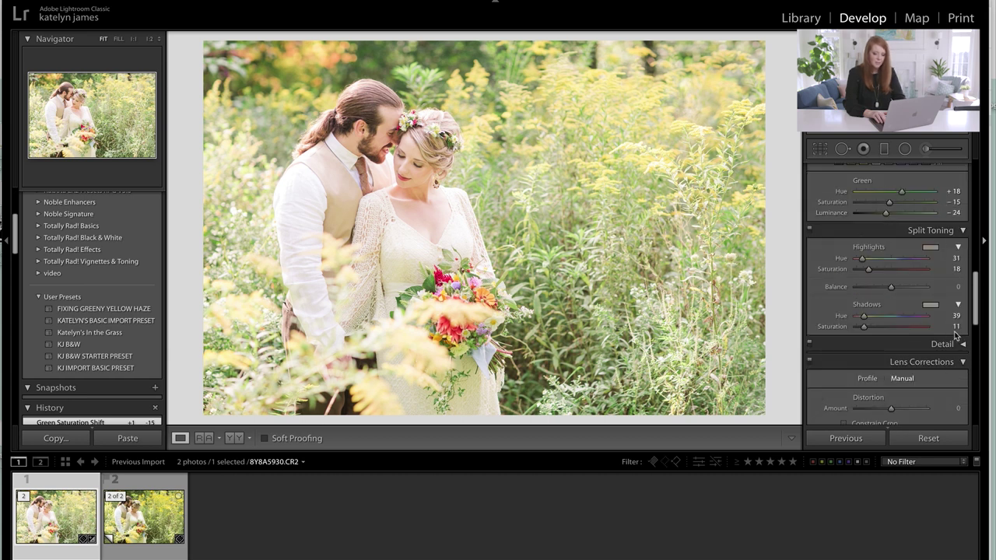
{"action": "scroll", "coordinate": [905, 292], "scroll_direction": "up", "scroll_amount": 5}
{"action": "scroll", "coordinate": [906, 292], "scroll_direction": "up", "scroll_amount": 1}
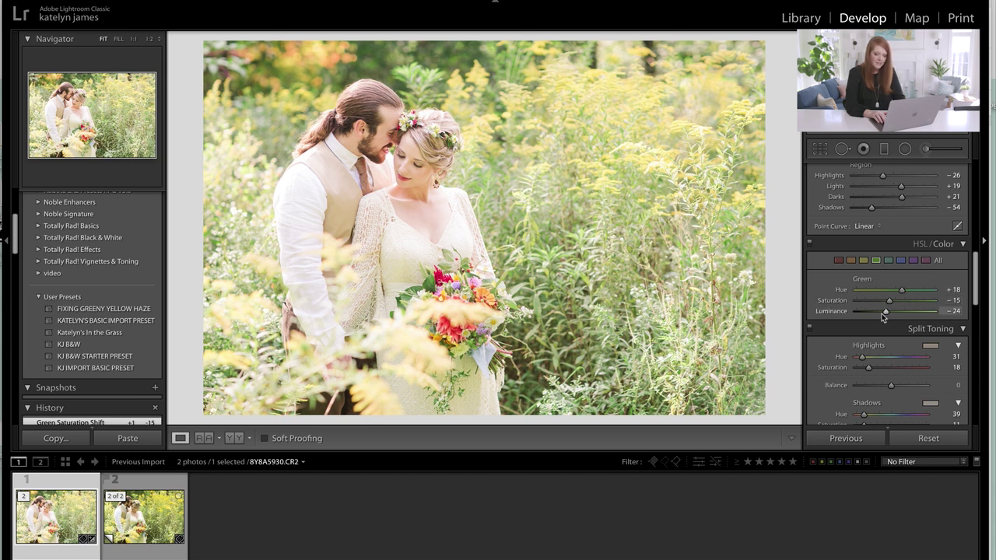
{"action": "scroll", "coordinate": [881, 303], "scroll_direction": "up", "scroll_amount": 10}
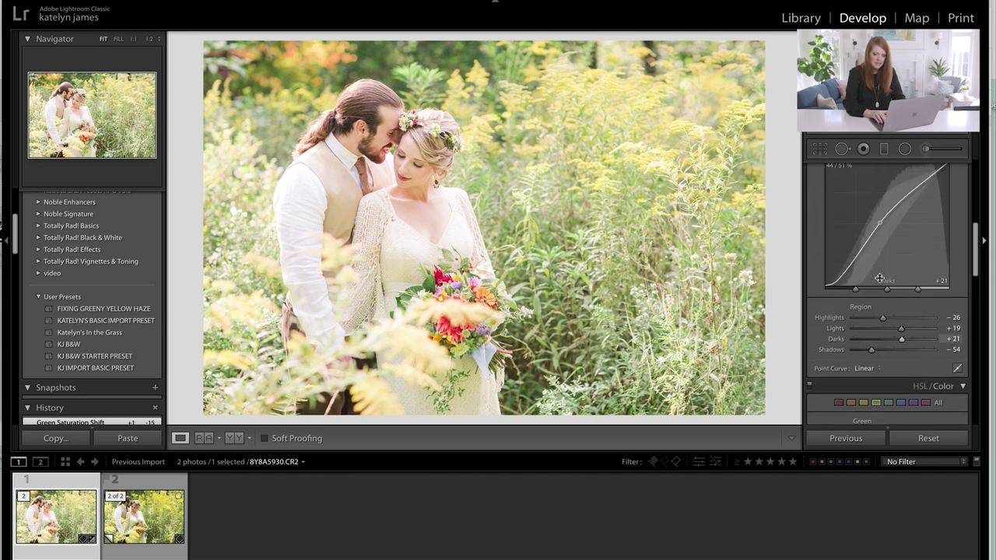
{"action": "scroll", "coordinate": [879, 277], "scroll_direction": "up", "scroll_amount": 2}
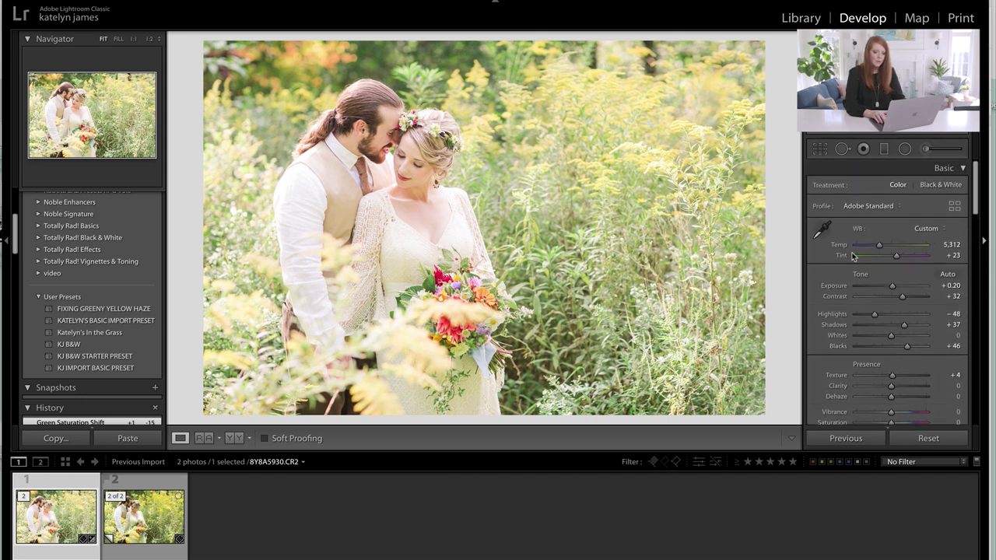